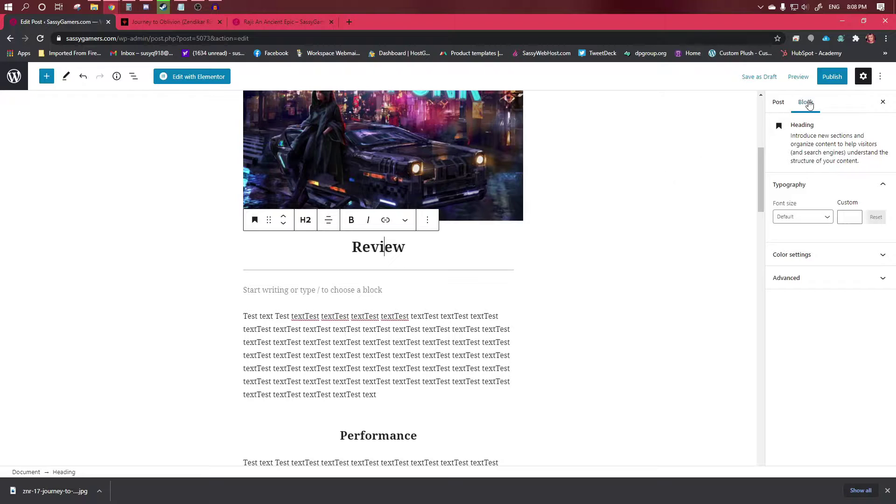
Examine the block settings of the Cloudpunk image above the Review heading, including its styles, alt text and dimensions
left_click(423, 354)
left_click(437, 169)
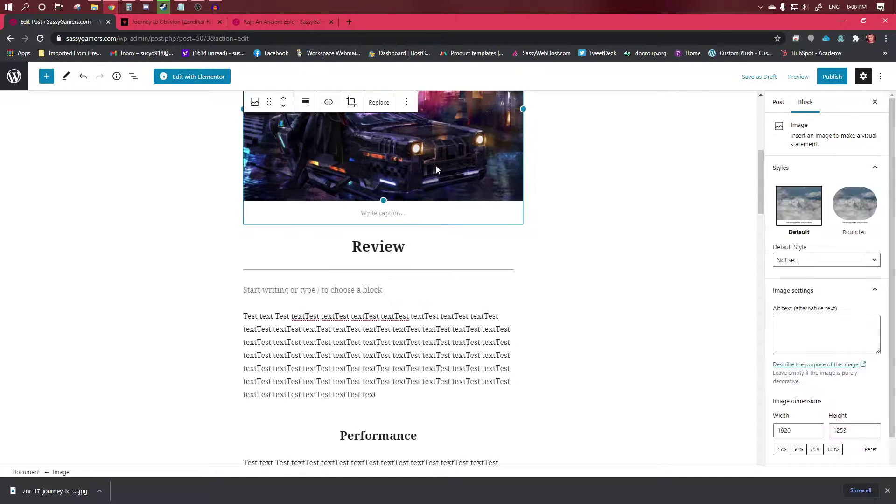
left_click(713, 124)
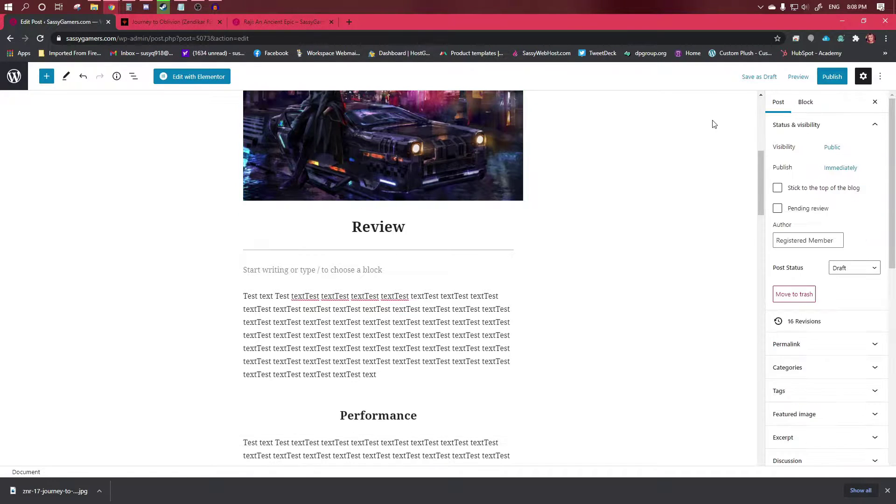
left_click(800, 107)
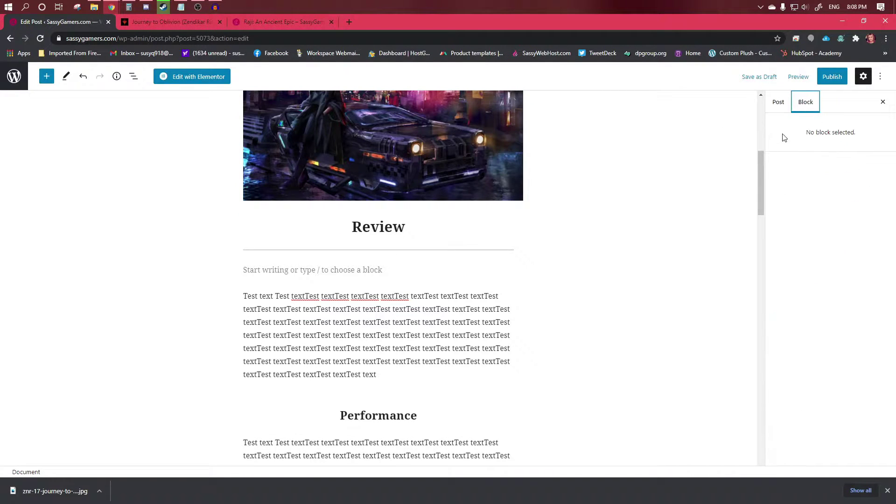
left_click(487, 139)
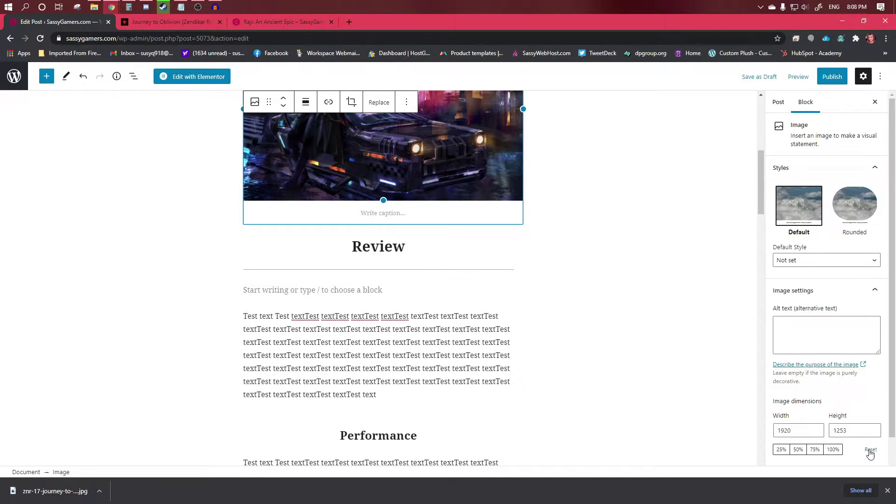
scroll(634, 208, "up", 3)
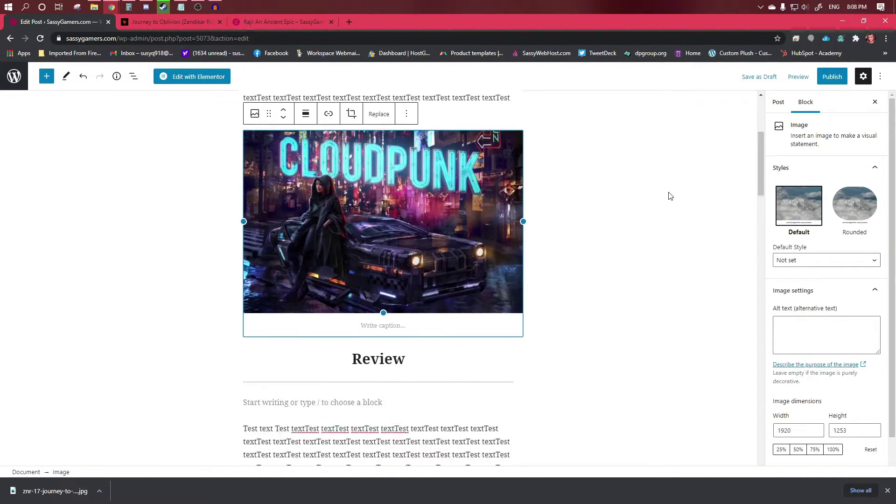
scroll(671, 196, "down", 1)
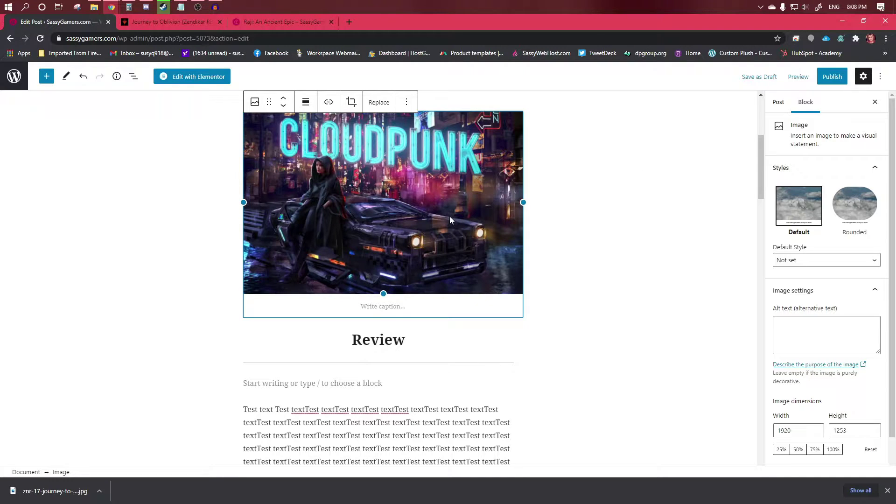
Look over the post's status and visibility settings, and open its revision history
left_click(579, 198)
left_click(777, 103)
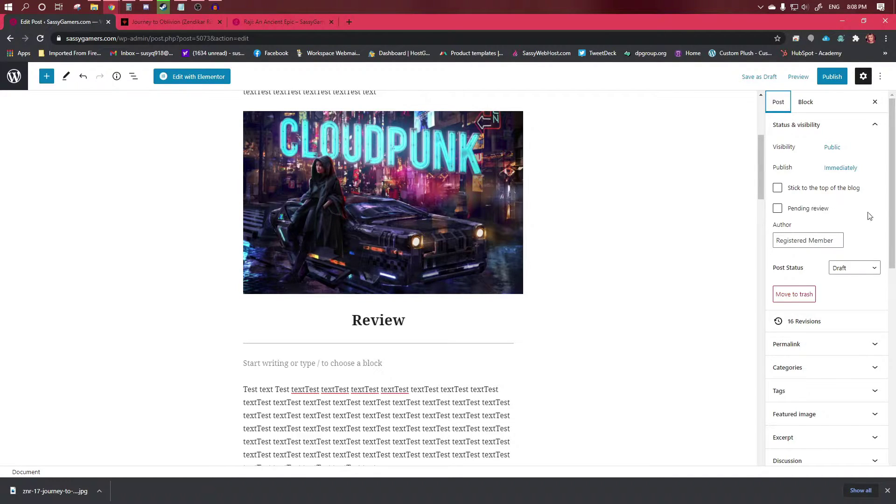
scroll(870, 215, "down", 1)
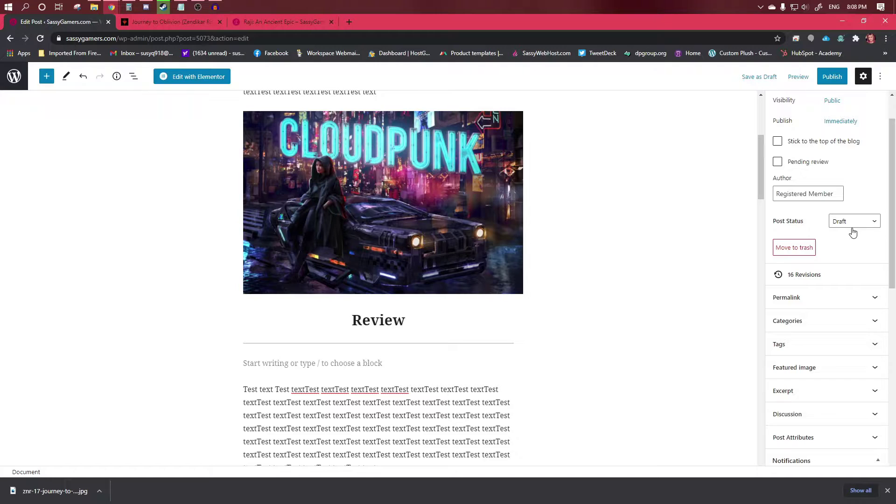
scroll(853, 232, "down", 1)
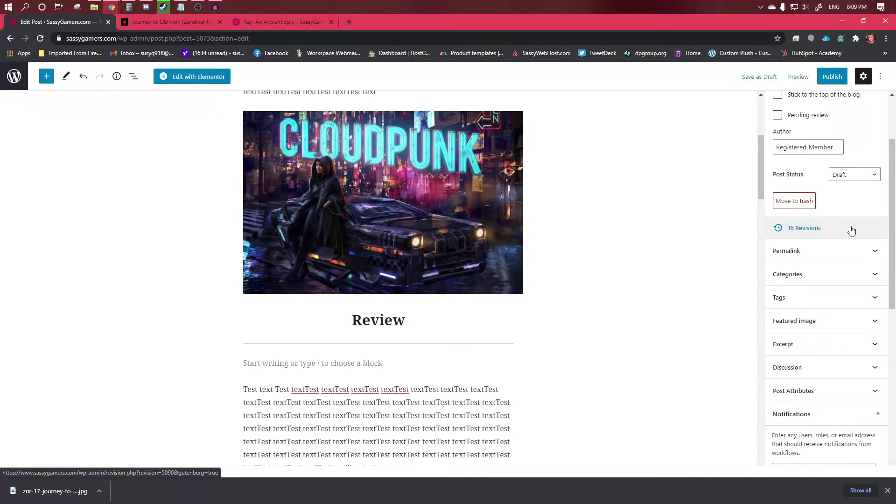
left_click(851, 231)
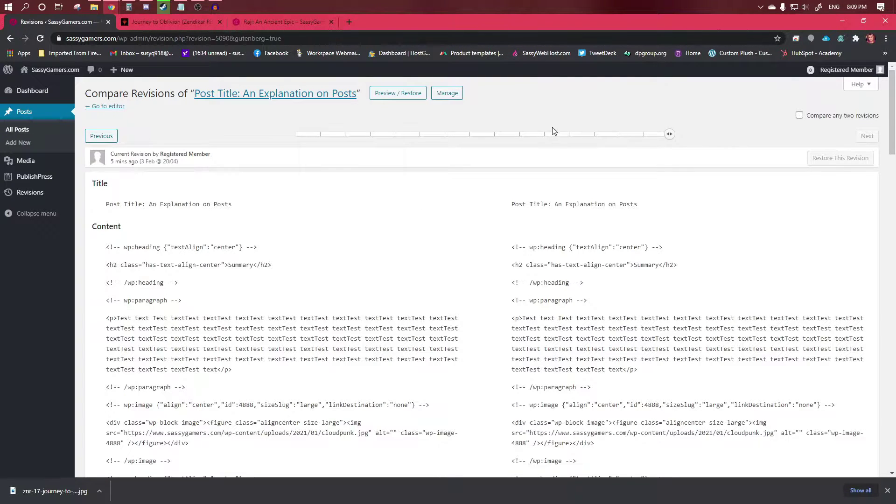
Compare older revisions of the post back to the earliest and the current one, and return to the editor
left_click(543, 135)
left_click(394, 135)
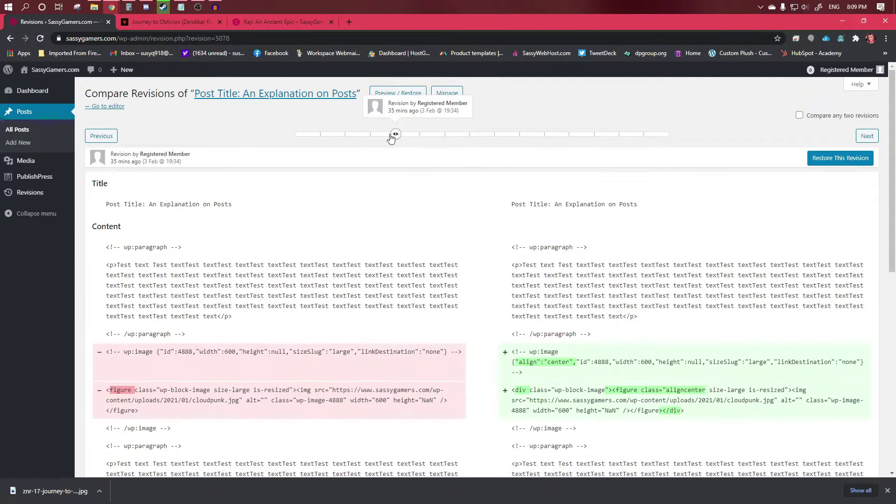
left_click(300, 138)
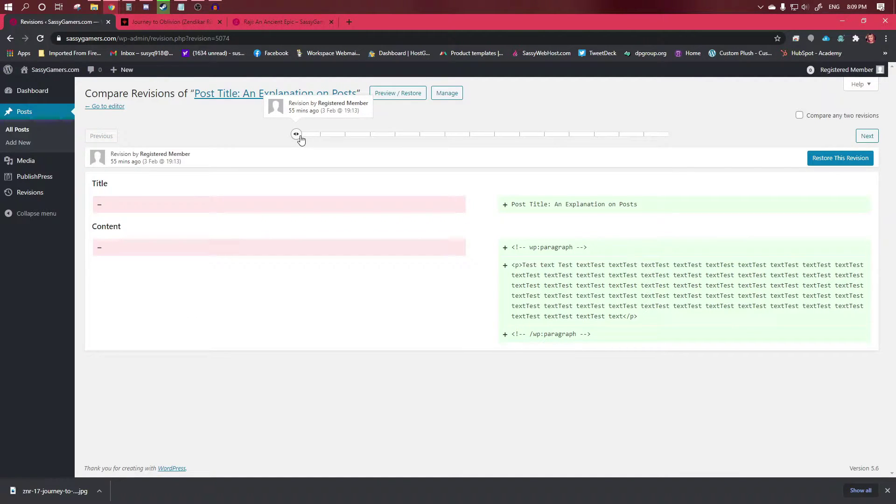
left_click(670, 136)
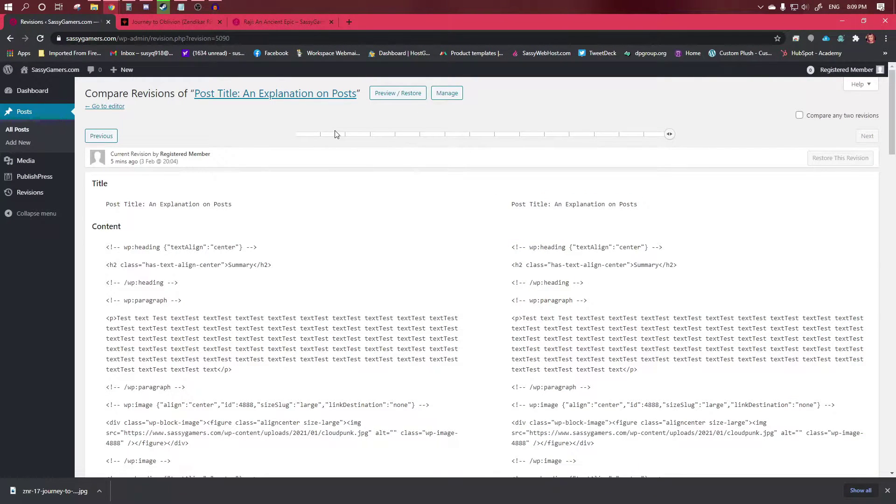
left_click(109, 107)
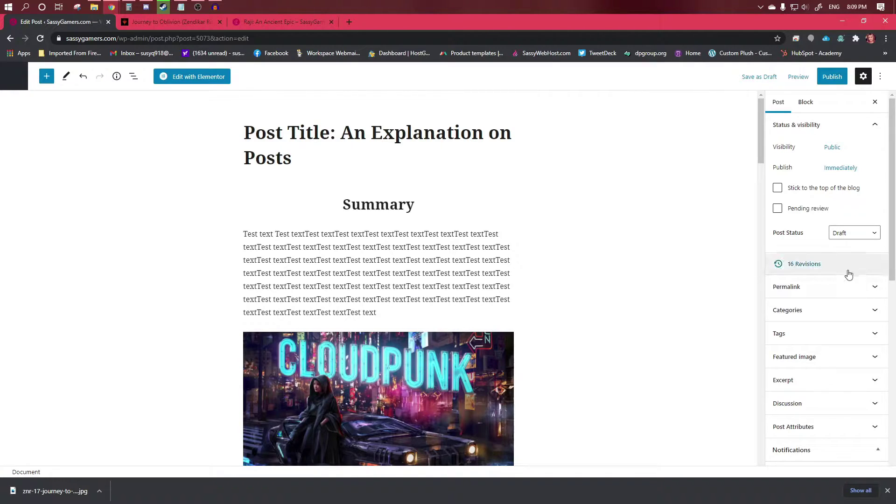
Examine the post's permalink settings with the URL slug, and collapse them again
left_click(831, 290)
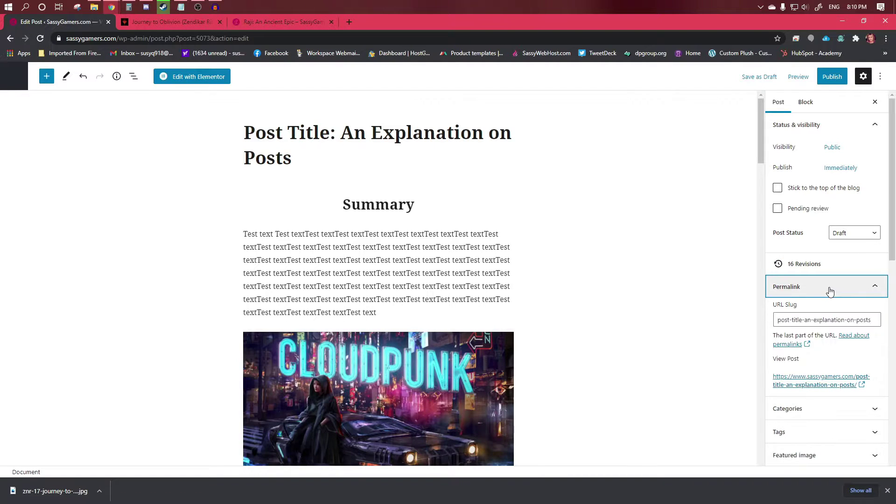
left_click(831, 291)
left_click(830, 290)
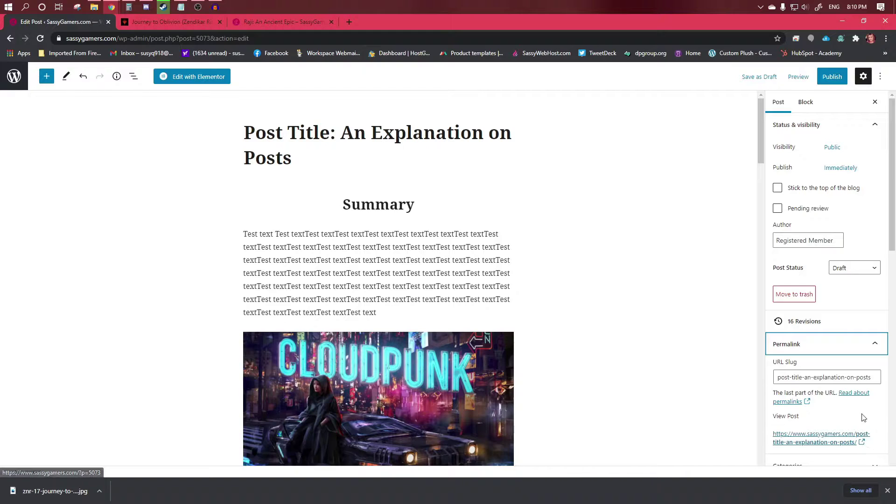
left_click(834, 350)
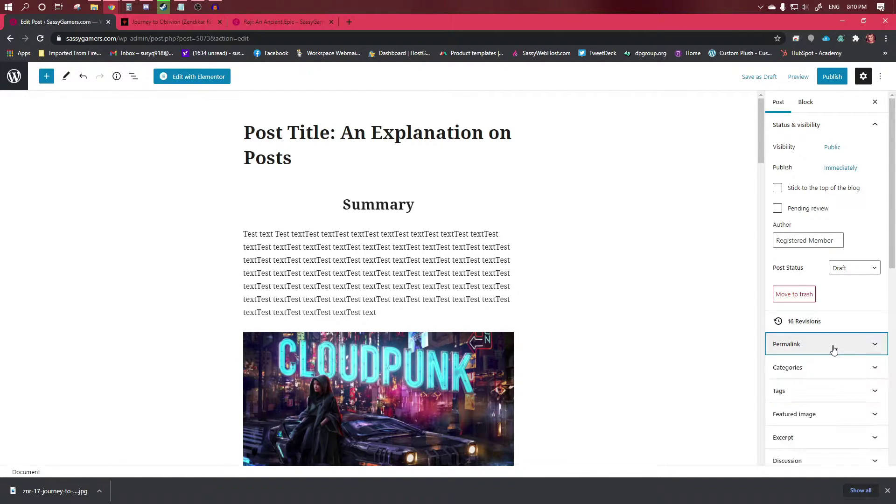
Expand the post's category and tag settings and add the tag "cloudpunk"
scroll(834, 350, "down", 2)
scroll(834, 350, "down", 1)
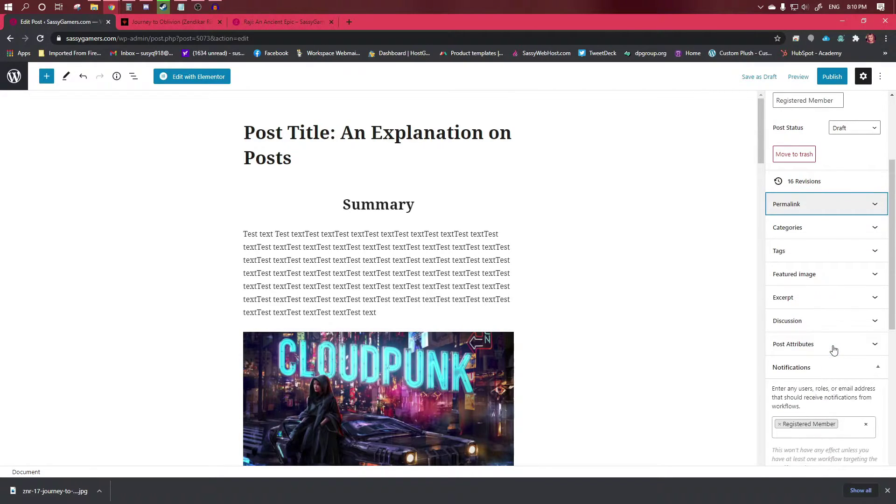
left_click(806, 232)
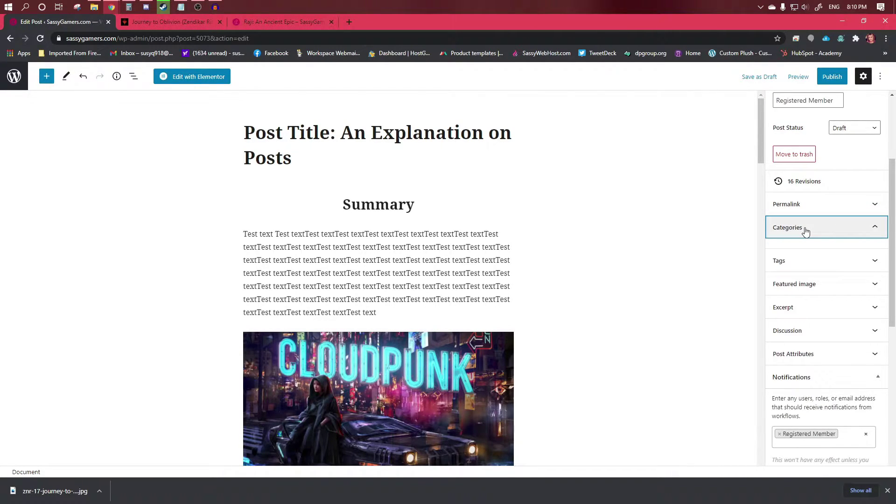
left_click(824, 266)
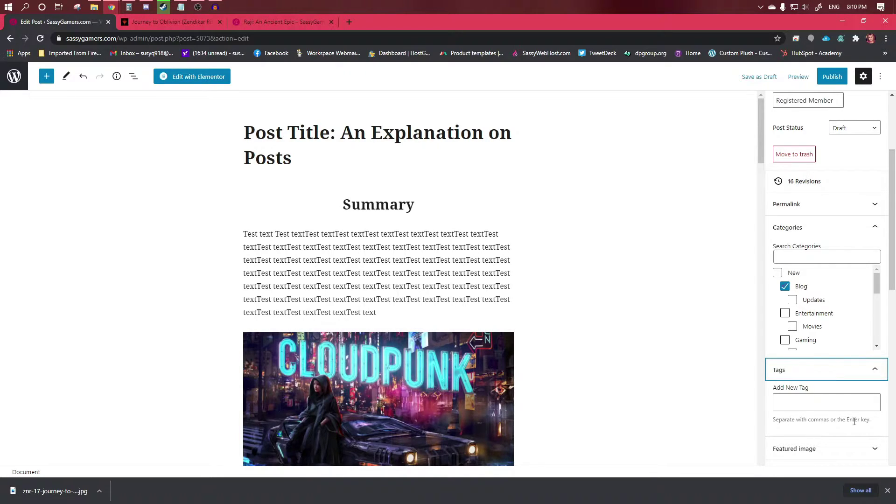
left_click(803, 403)
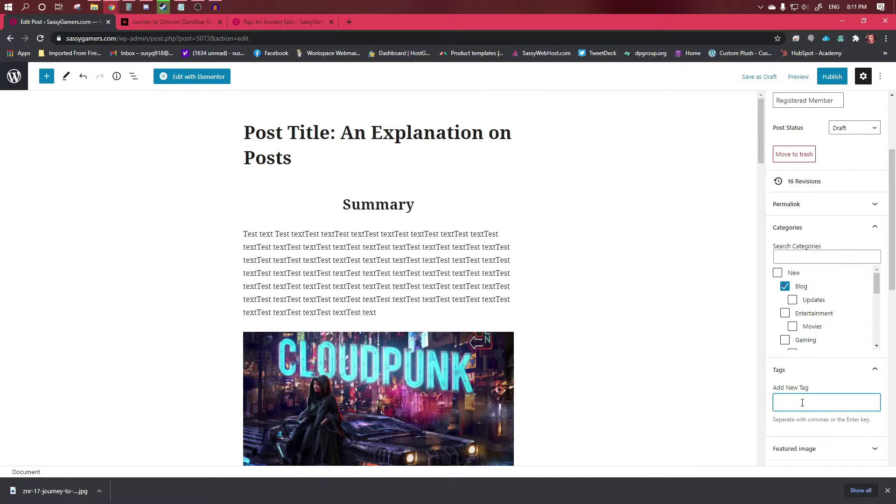
type("cloudpunk")
key("Return")
left_click(820, 402)
Assign the post to the Gaming category and its PC subcategory
scroll(824, 404, "up", 3)
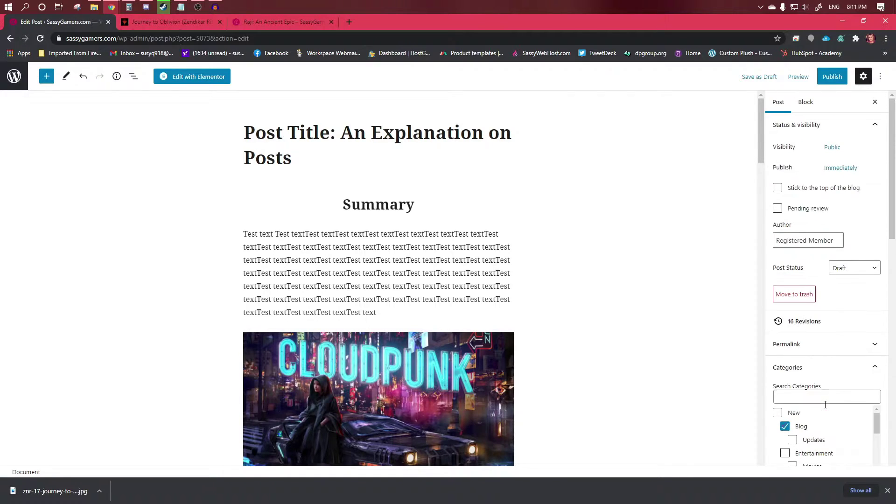
scroll(836, 402, "down", 3)
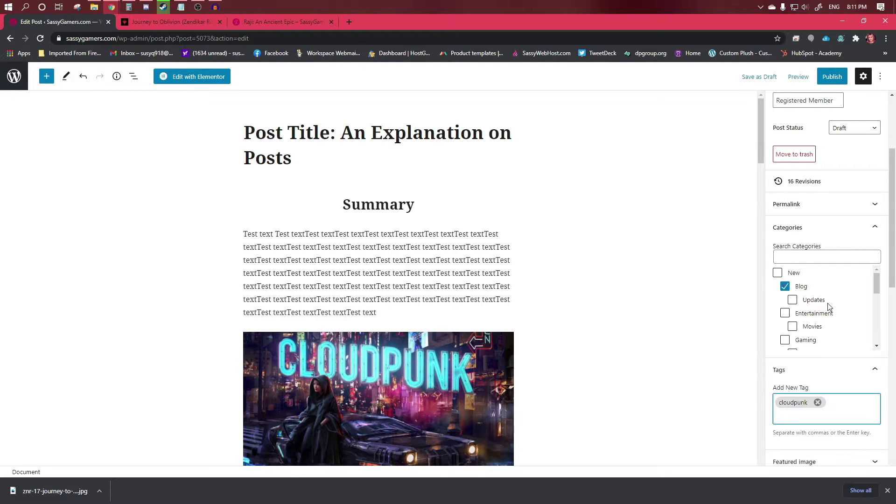
scroll(829, 304, "down", 2)
scroll(821, 294, "up", 2)
scroll(838, 303, "down", 3)
scroll(839, 301, "up", 3)
scroll(836, 318, "down", 1)
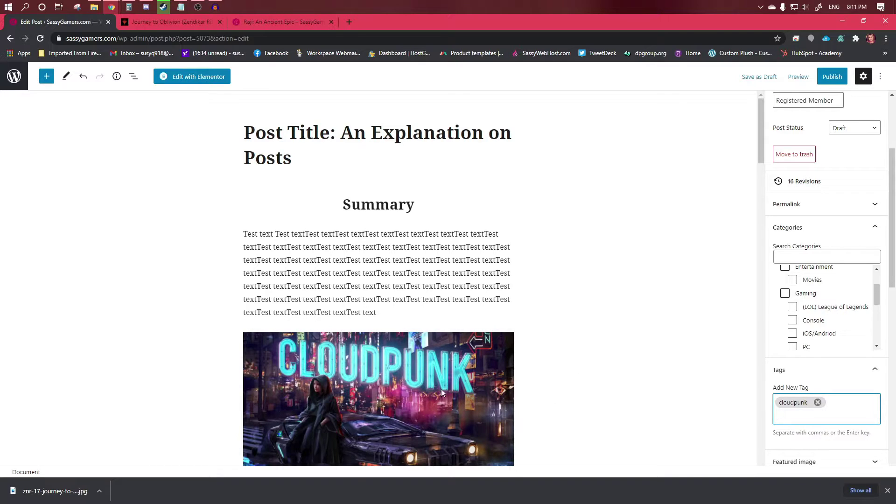
scroll(815, 308, "up", 1)
left_click(785, 340)
scroll(793, 327, "down", 3)
scroll(794, 326, "up", 2)
left_click(792, 346)
Look through the full list of available post categories, from New down to YouTube
scroll(834, 336, "down", 3)
scroll(834, 335, "up", 1)
scroll(835, 335, "down", 3)
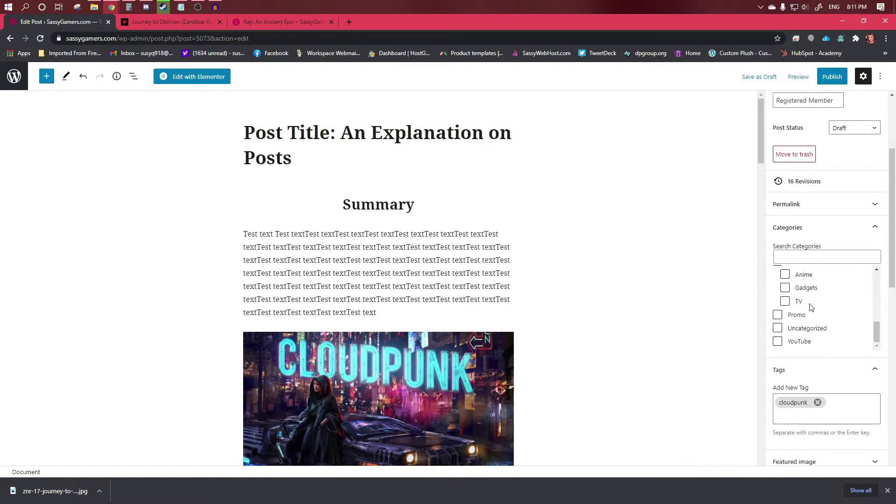
scroll(814, 303, "up", 5)
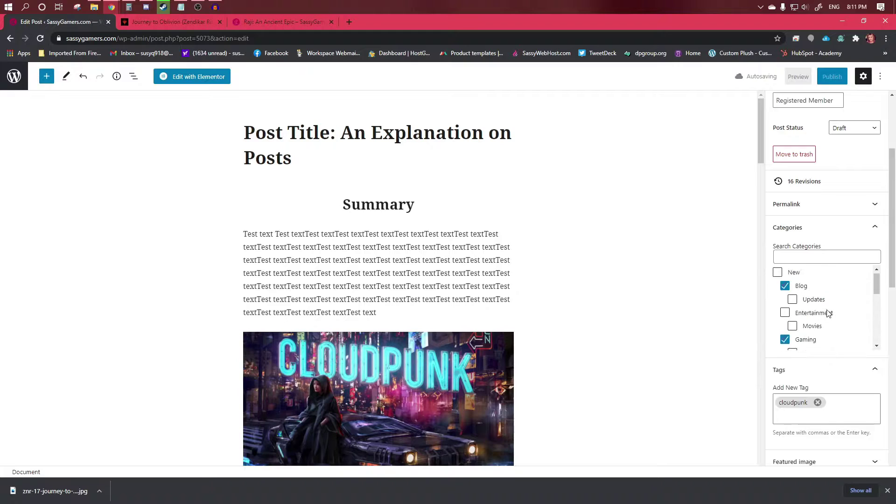
scroll(835, 308, "down", 1)
scroll(848, 311, "down", 2)
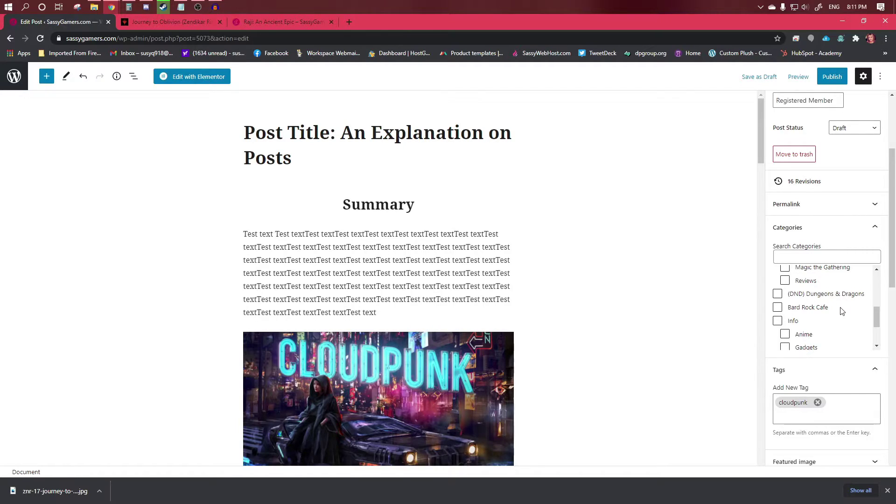
scroll(847, 306, "down", 2)
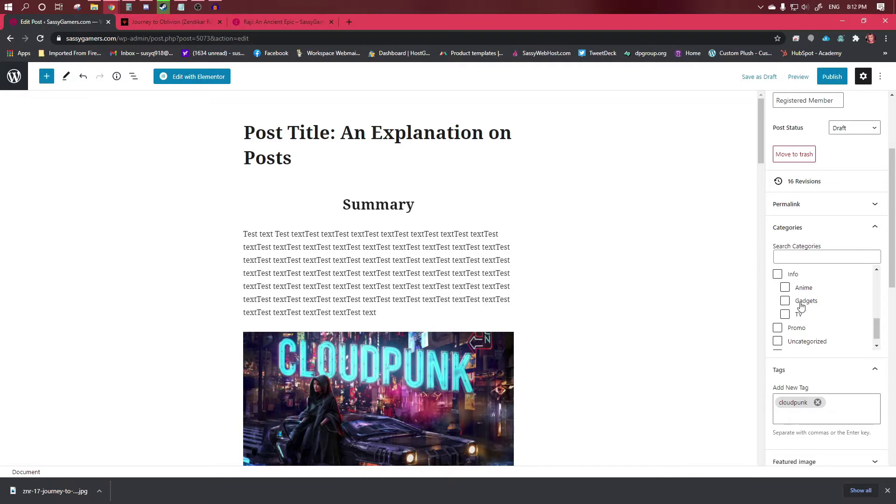
scroll(835, 299, "down", 1)
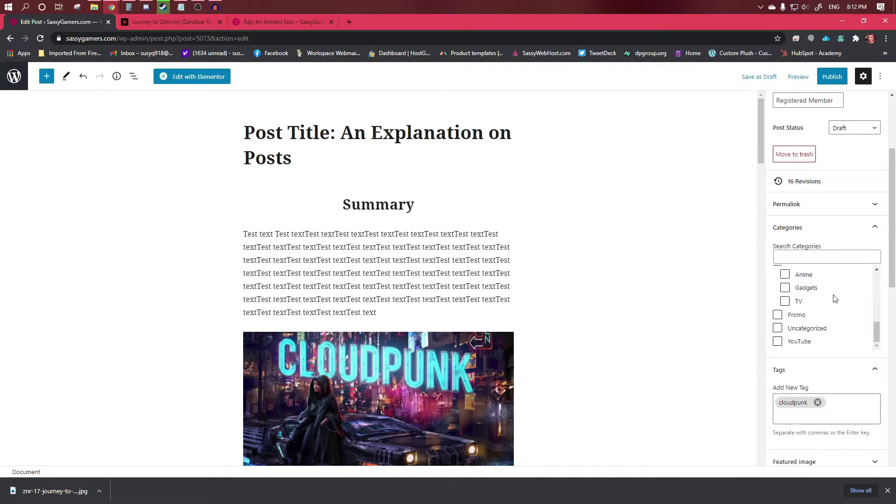
scroll(835, 318, "up", 5)
scroll(834, 320, "up", 5)
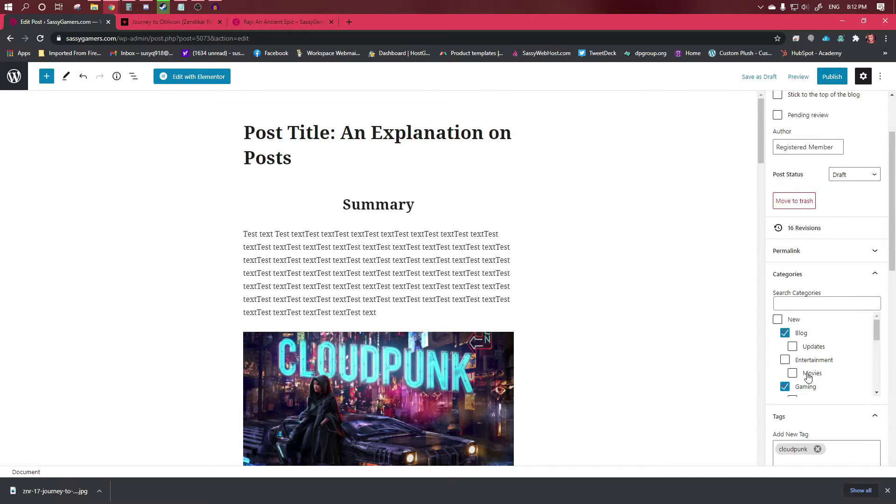
scroll(814, 374, "down", 3)
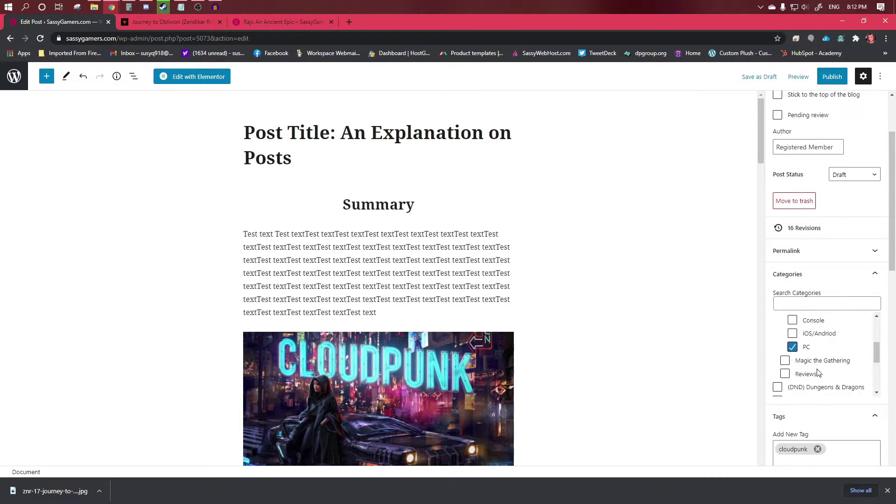
scroll(819, 374, "down", 1)
scroll(822, 372, "down", 1)
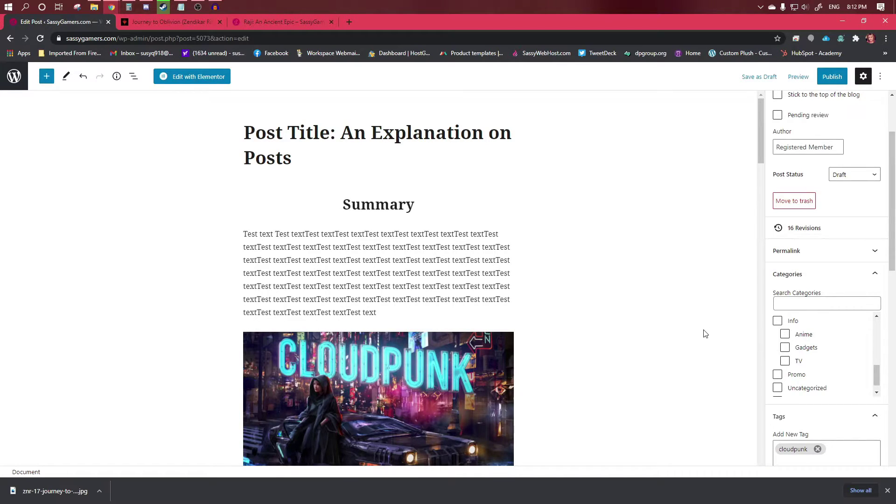
scroll(817, 353, "up", 5)
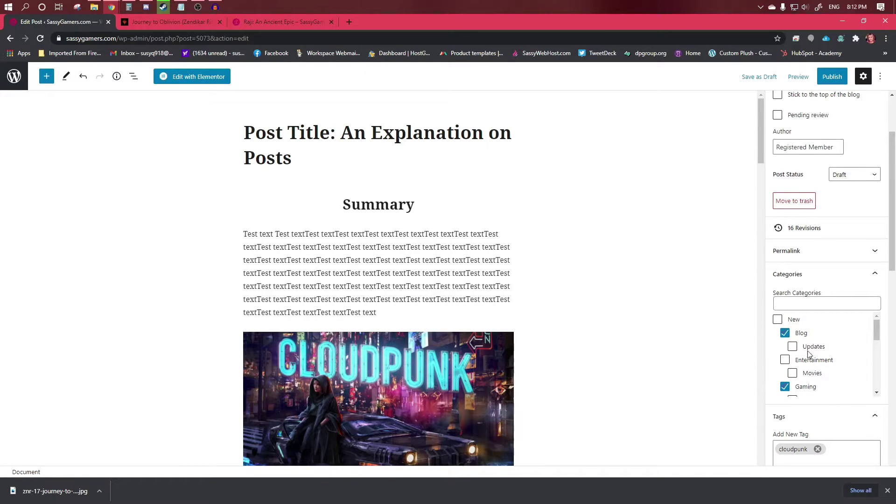
Collapse the Categories and Tags sections of the post settings
scroll(857, 389, "down", 5)
left_click(858, 279)
left_click(815, 277)
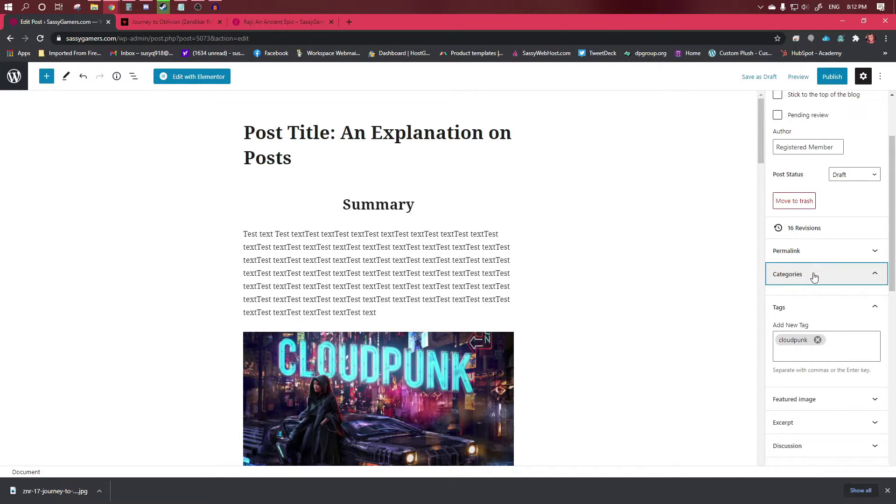
left_click(815, 277)
left_click(832, 253)
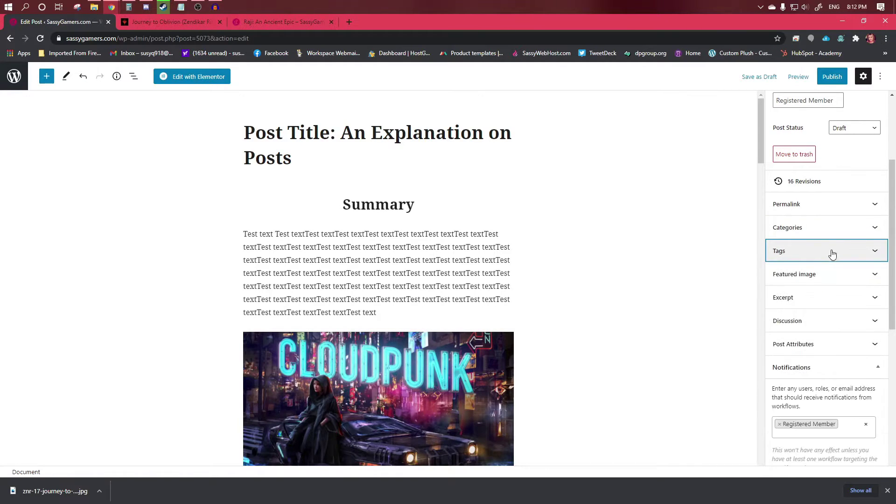
Check the post's Tags settings and expand the Featured image section
left_click(800, 256)
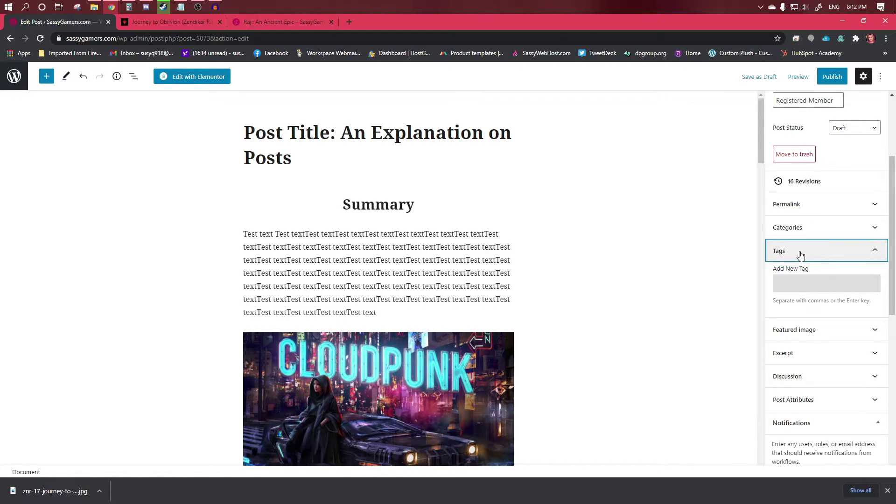
left_click(800, 255)
left_click(797, 274)
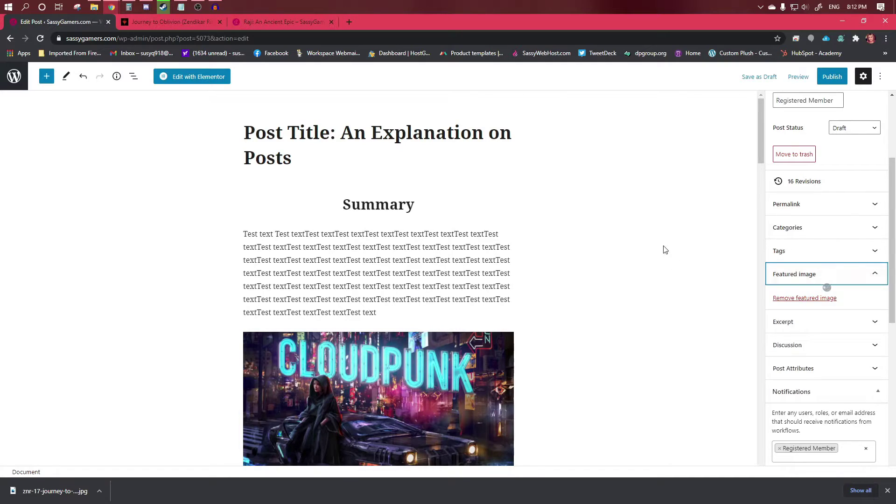
Examine the post preview's header and in-content Cloudpunk images, and return to the post editor
mouse_move(111, 7)
left_click(150, 47)
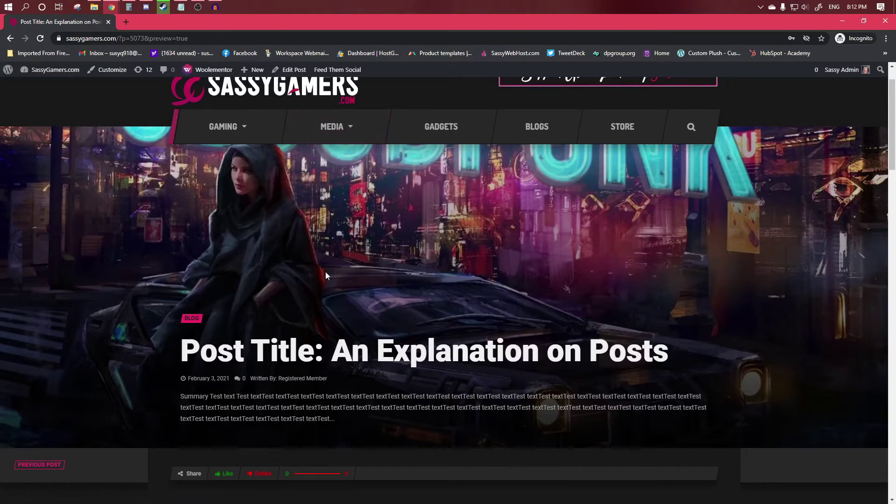
scroll(324, 292, "down", 10)
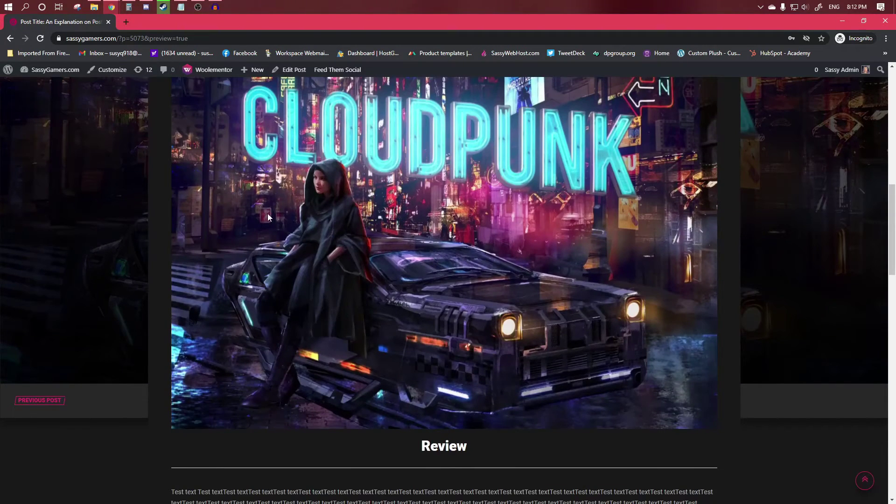
mouse_move(112, 4)
left_click(80, 61)
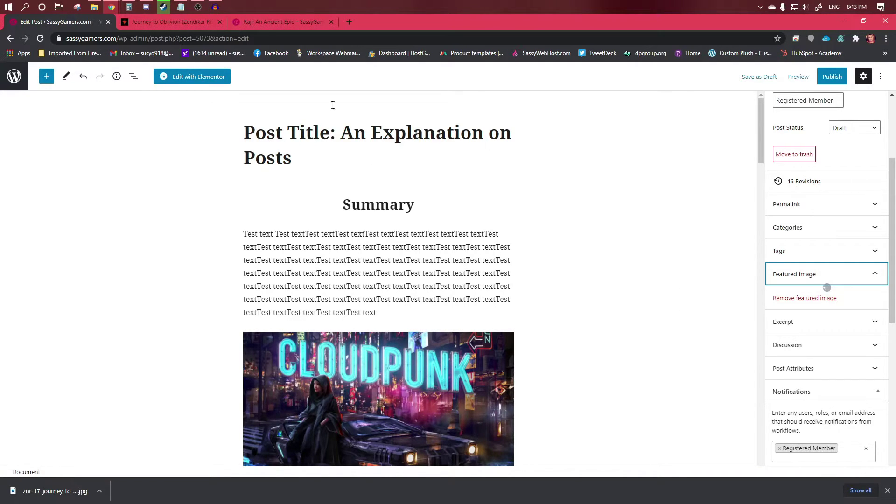
Reopen the post preview and examine the Summary section against the featured image behind the page header
mouse_move(112, 6)
left_click(160, 56)
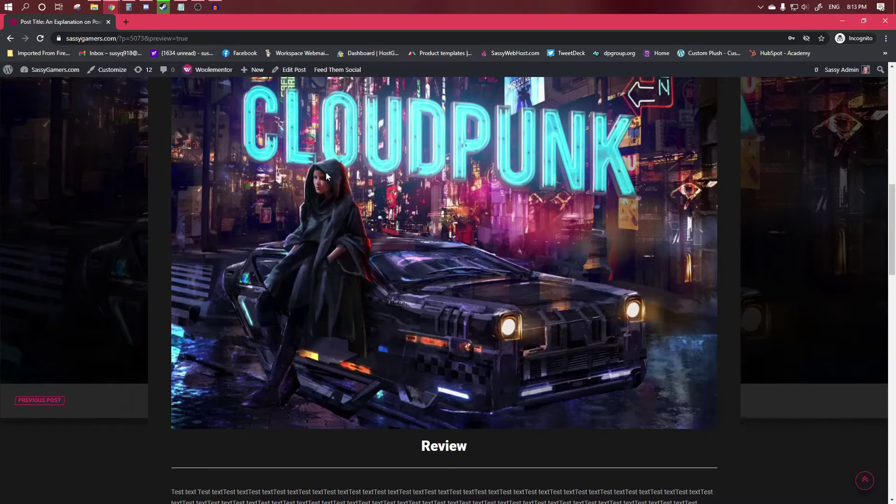
scroll(354, 233, "up", 5)
scroll(354, 234, "down", 7)
scroll(354, 232, "up", 5)
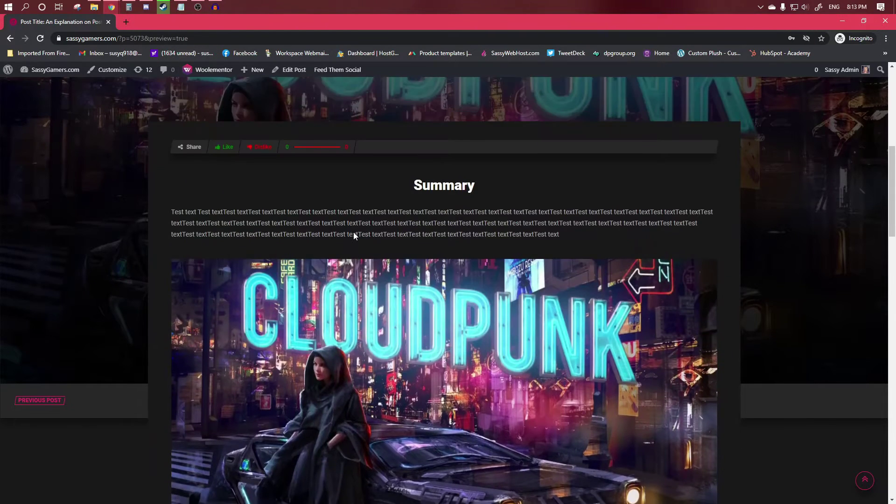
scroll(351, 329, "down", 4)
scroll(351, 325, "up", 5)
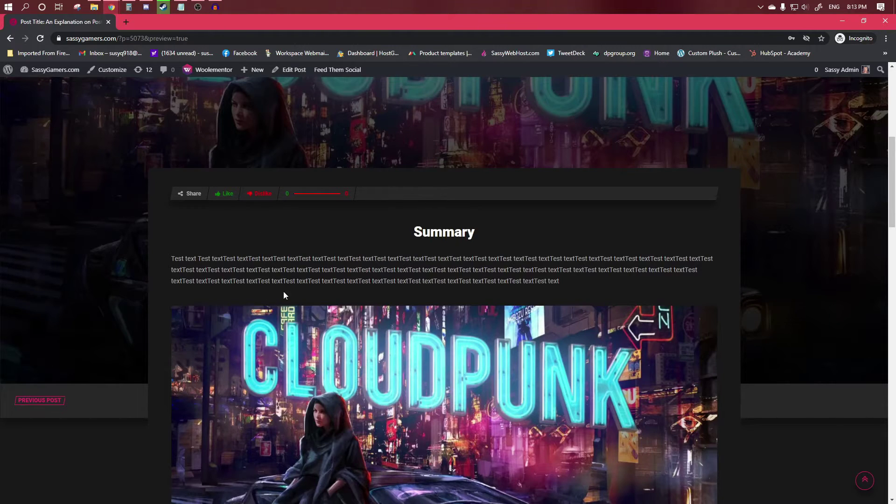
scroll(373, 391, "up", 8)
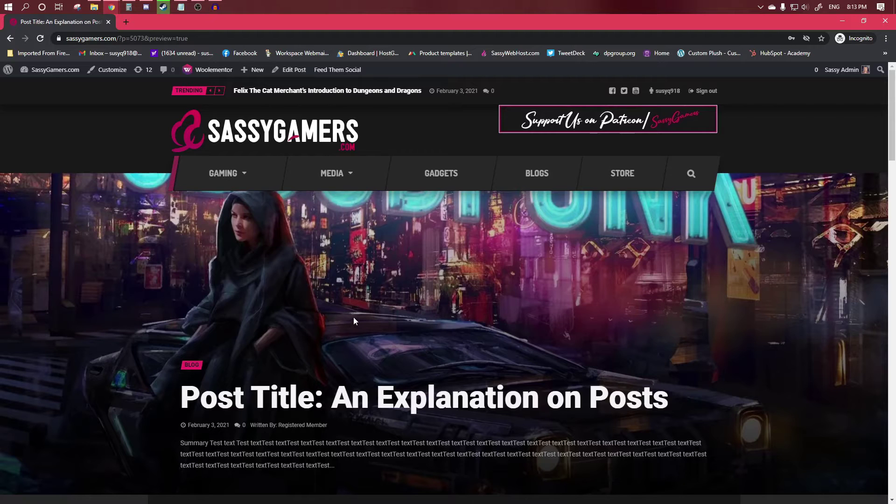
Compare the preview's featured background with the image above Review, look through the rest of the post, and return to the editor
scroll(354, 320, "down", 3)
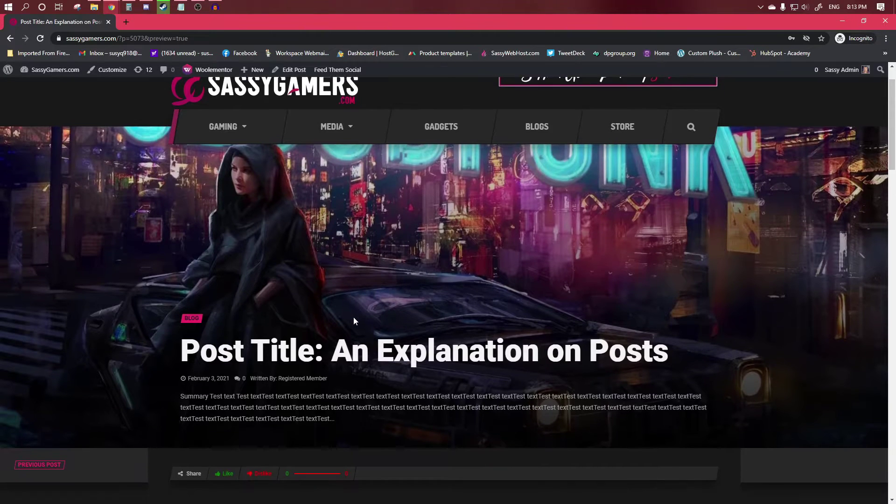
scroll(397, 373, "down", 2)
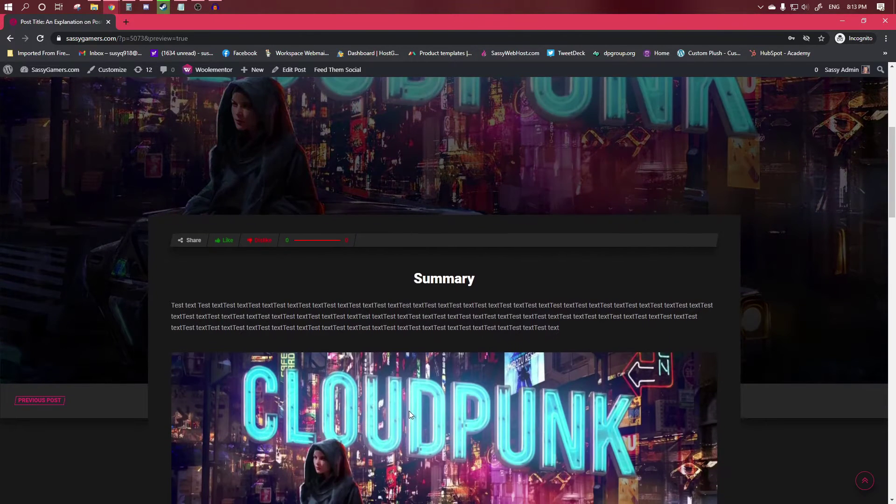
scroll(463, 267, "down", 5)
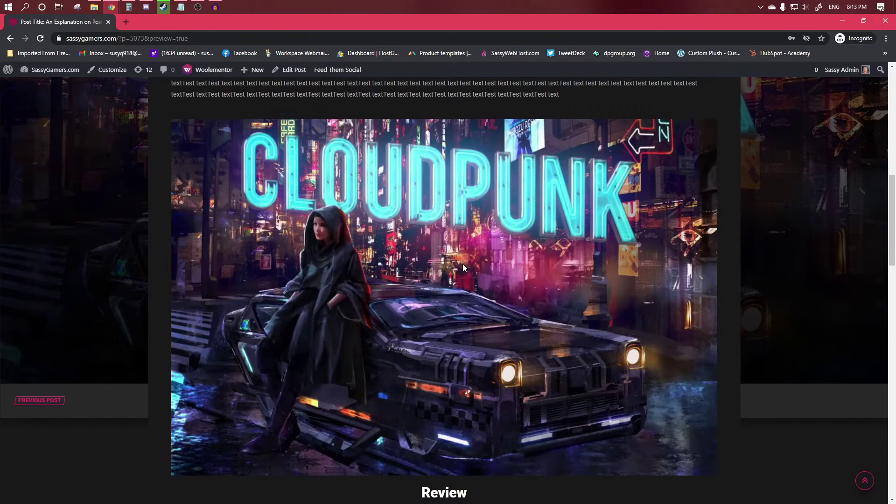
scroll(463, 264, "up", 5)
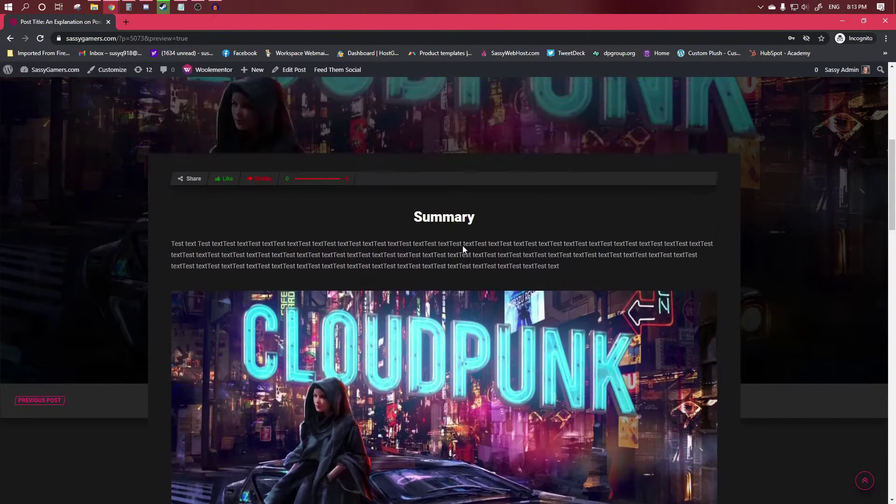
scroll(430, 306, "down", 5)
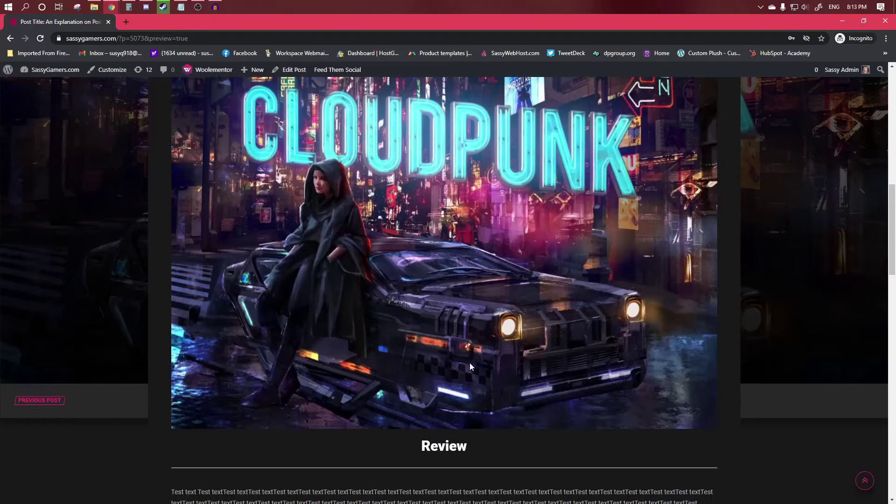
scroll(462, 311, "up", 5)
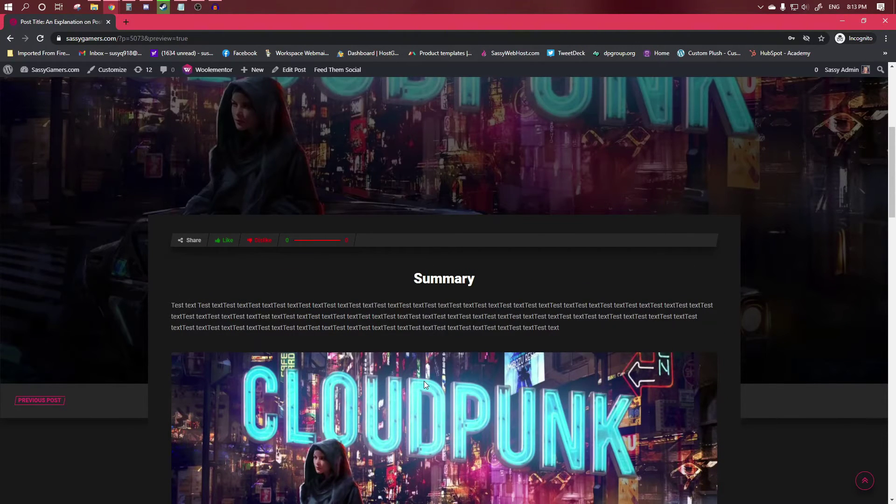
scroll(424, 383, "up", 5)
scroll(424, 383, "down", 7)
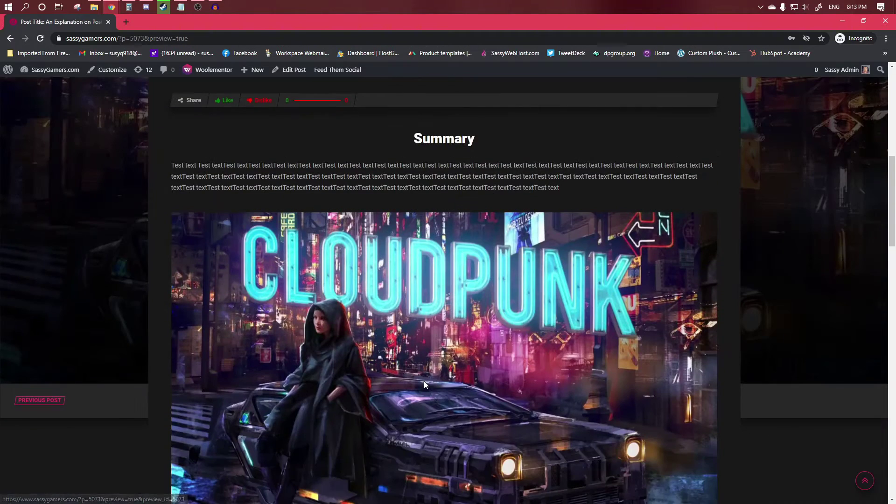
scroll(334, 284, "down", 15)
left_click(112, 7)
left_click(68, 55)
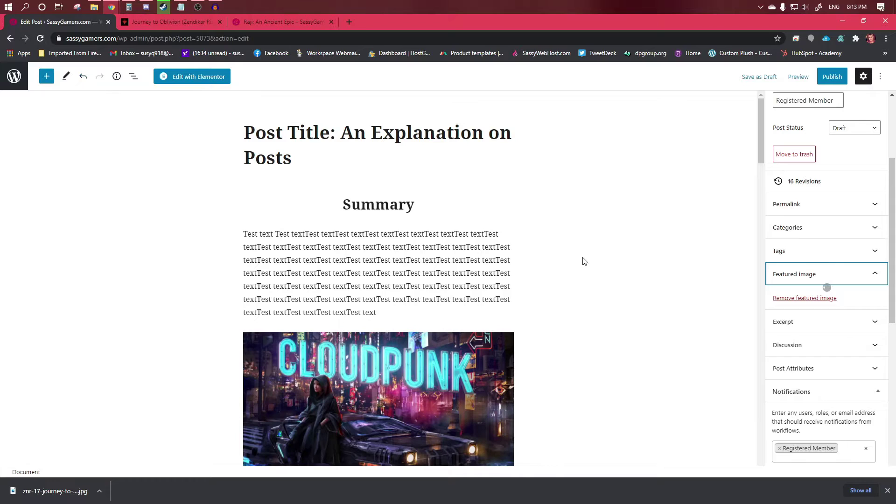
Expand the post's Excerpt section and examine the excerpt of Raji: An Ancient Epic on the site's home page
left_click(814, 322)
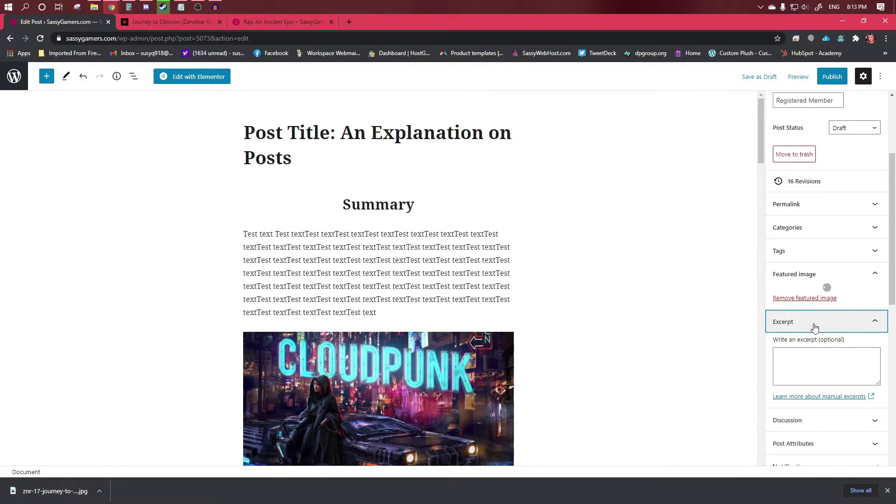
mouse_move(112, 7)
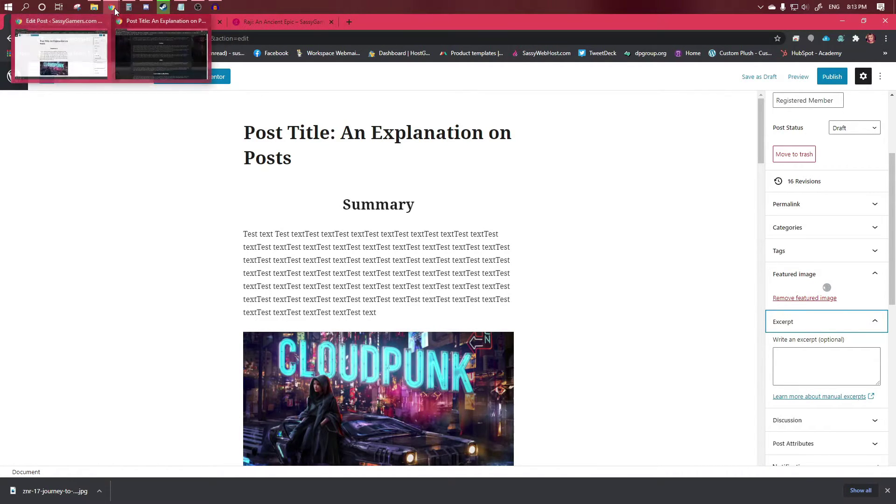
left_click(161, 52)
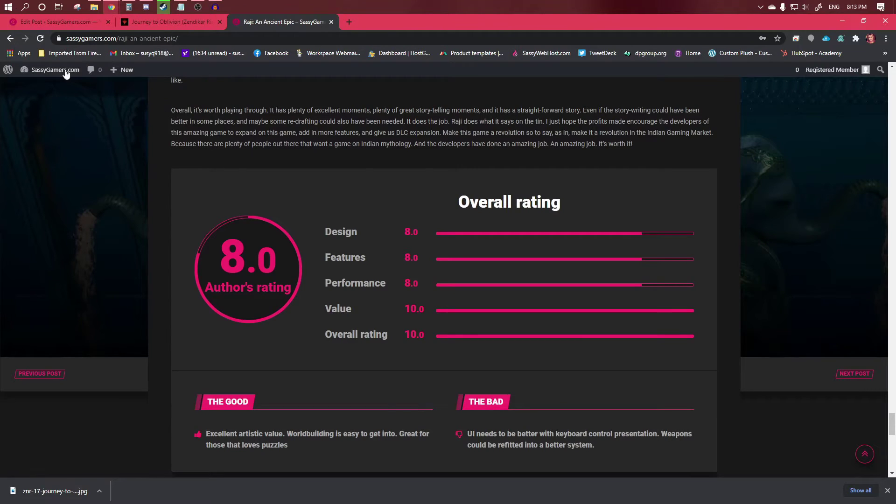
left_click(10, 38)
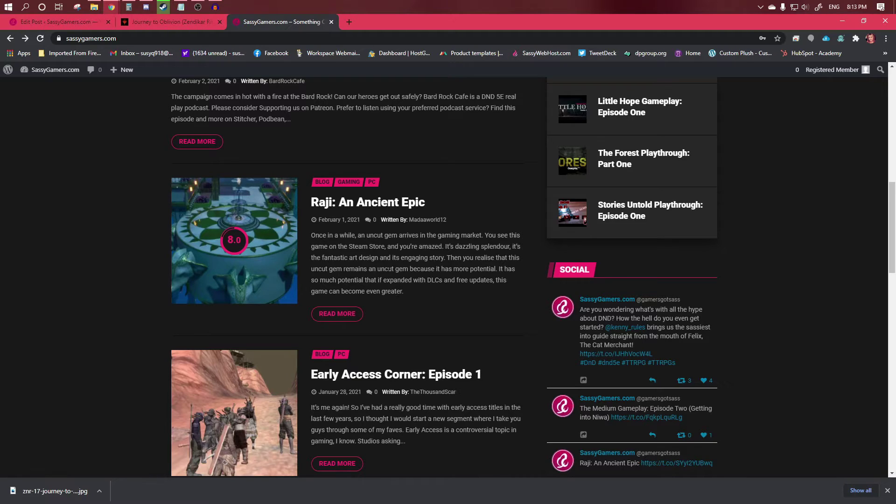
scroll(389, 268, "up", 1)
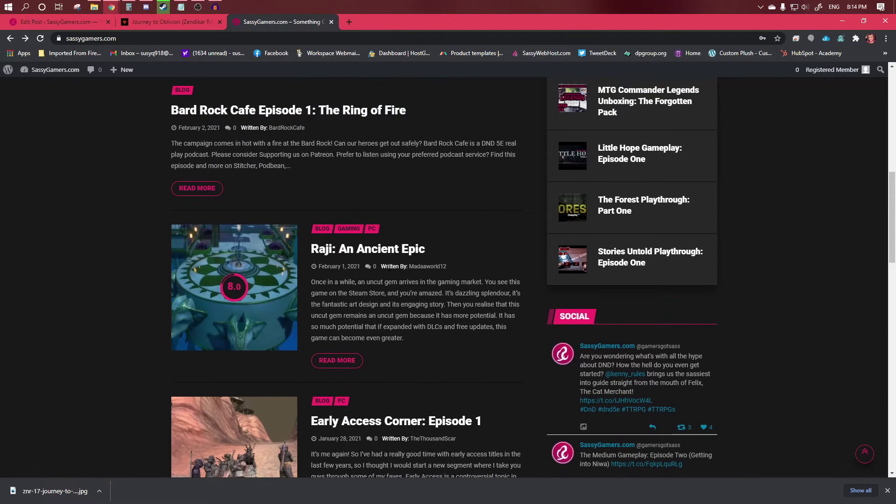
scroll(389, 269, "down", 1)
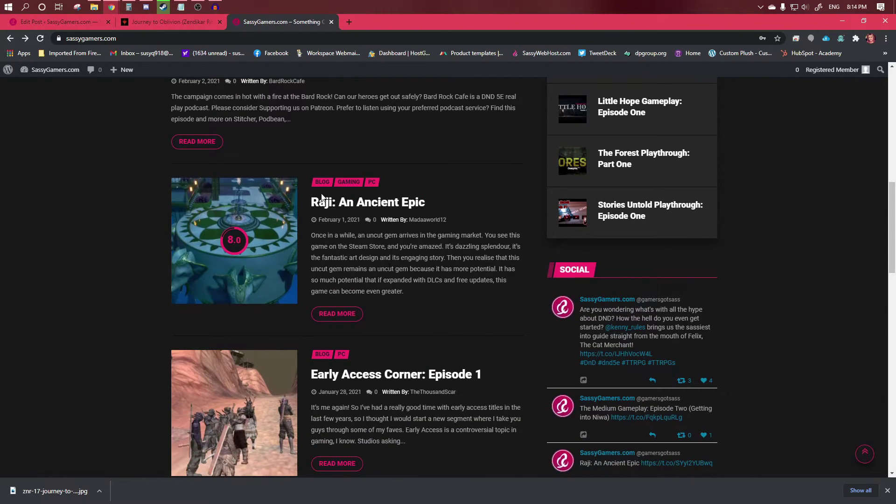
left_click(69, 23)
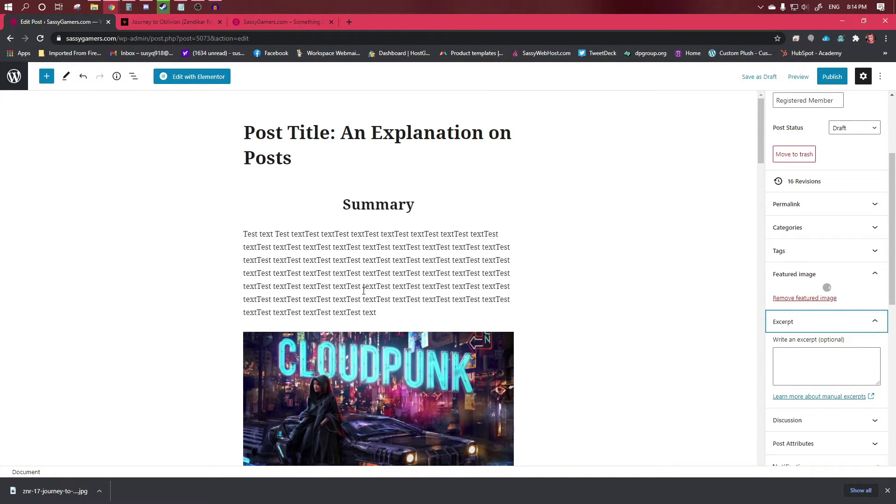
Highlight the Summary paragraph and the paragraph under the Review heading as possible excerpt text
left_click_drag(382, 313, 236, 232)
left_click(285, 262)
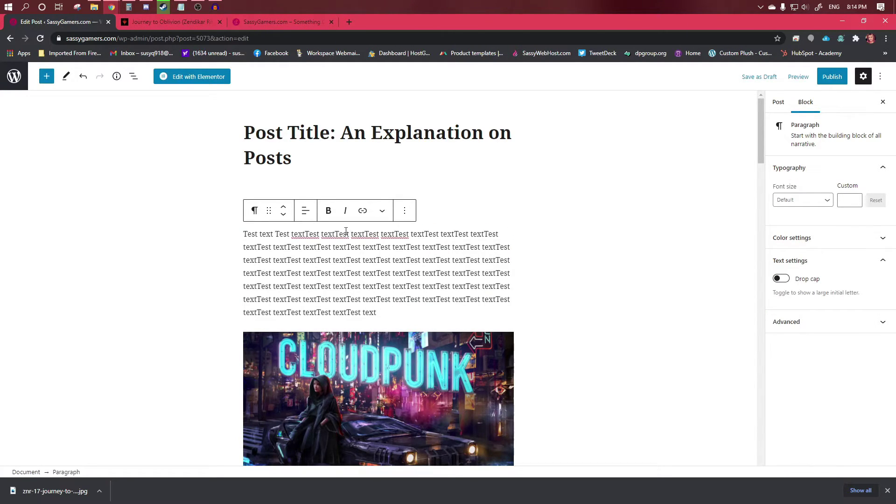
scroll(377, 261, "down", 8)
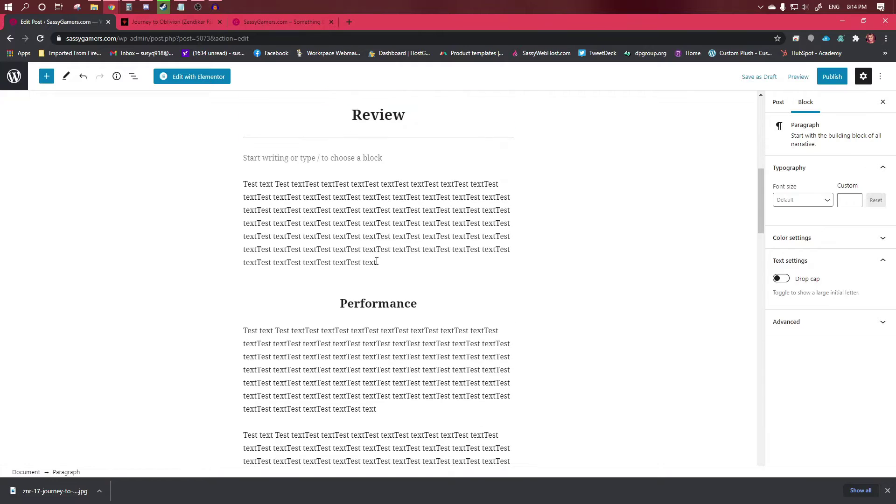
left_click_drag(380, 266, 224, 176)
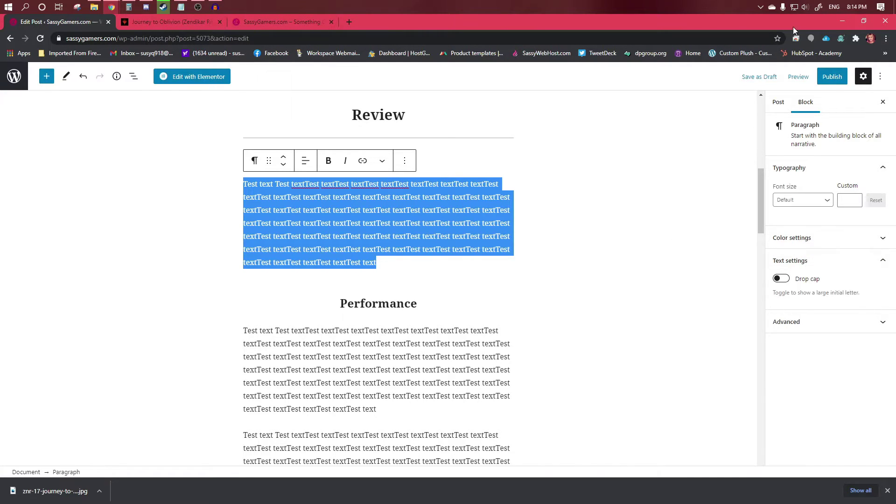
Copy the paragraph under the Review heading into the post's excerpt field
left_click(778, 101)
scroll(825, 289, "down", 4)
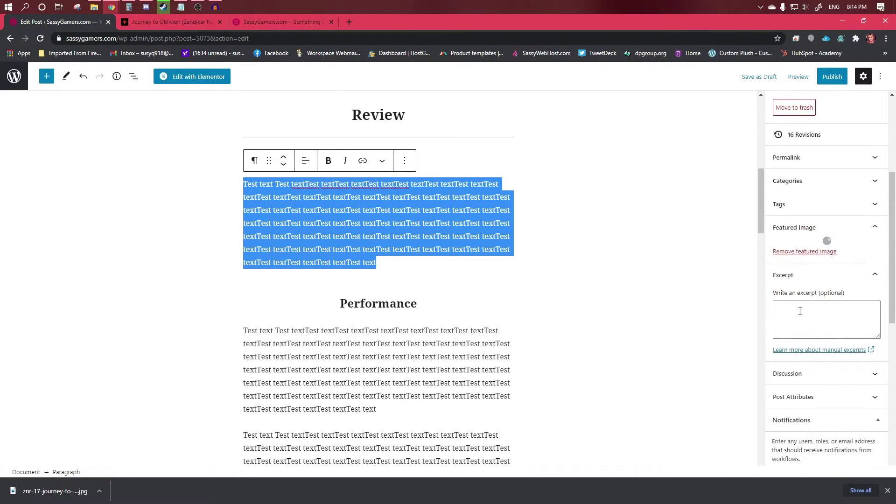
left_click(800, 312)
left_click_drag(377, 264, 228, 194)
key("ctrl+c")
left_click(790, 316)
key("ctrl+v")
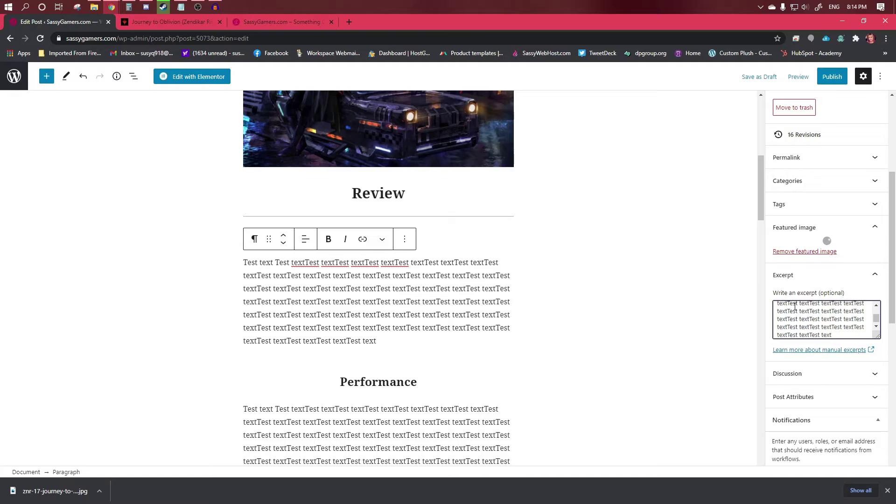
scroll(802, 312, "down", 2)
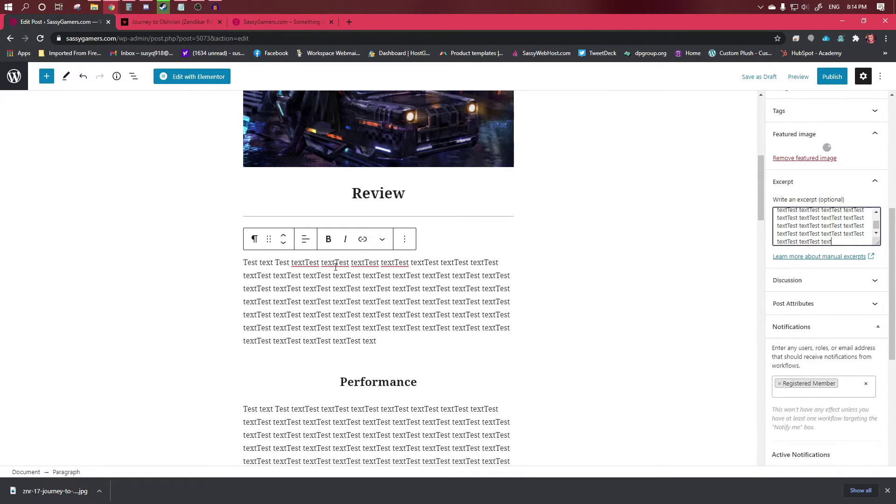
Compare the excerpts of Bard Rock Cafe Episode 1, Raji: An Ancient Epic and Early Access Corner on the site's home page
left_click(260, 22)
scroll(427, 240, "up", 5)
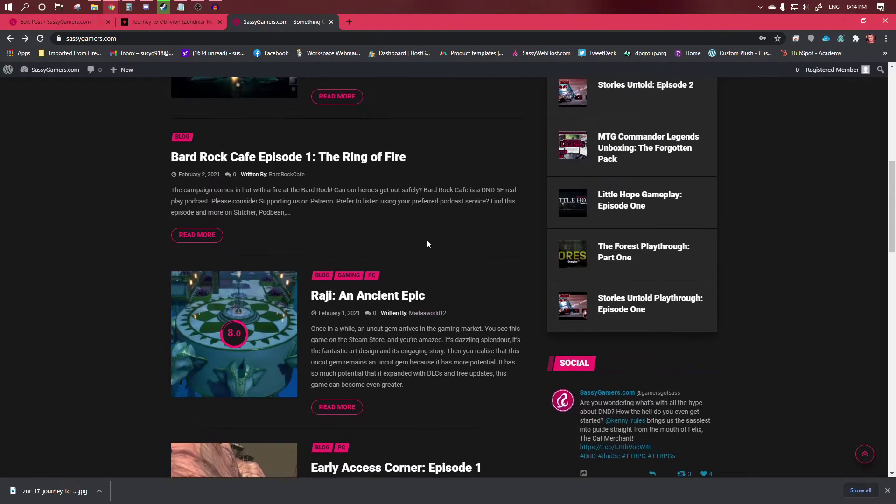
scroll(427, 240, "down", 5)
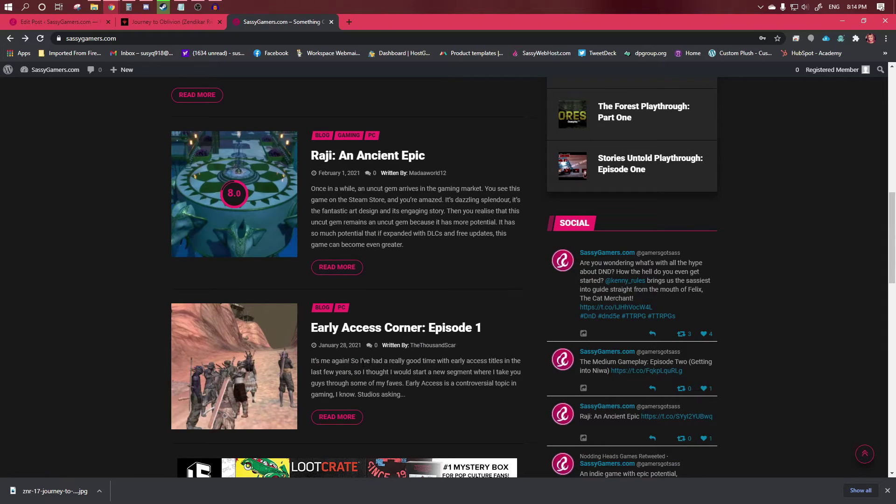
scroll(369, 357, "up", 2)
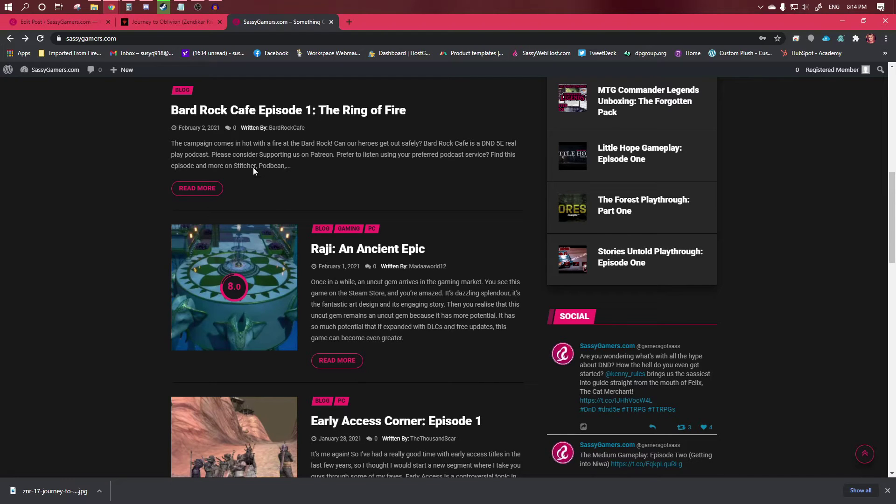
Return to the post editor and expand the Discussion settings
left_click(81, 22)
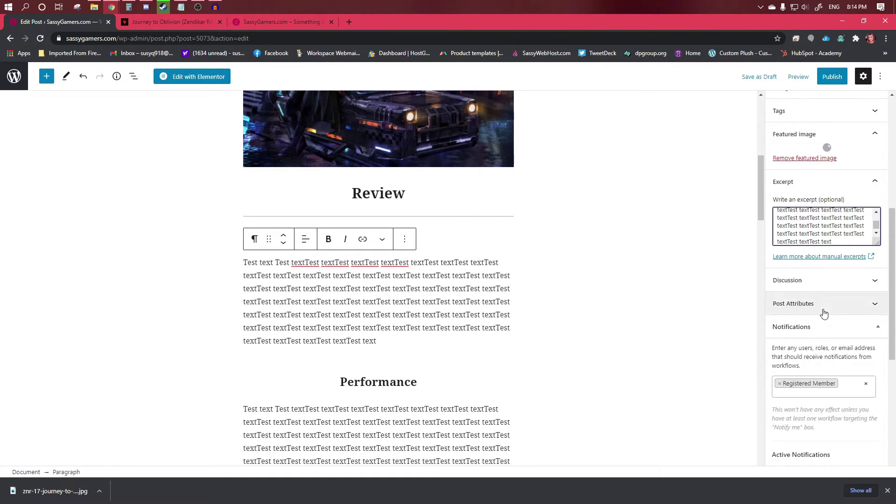
left_click(825, 285)
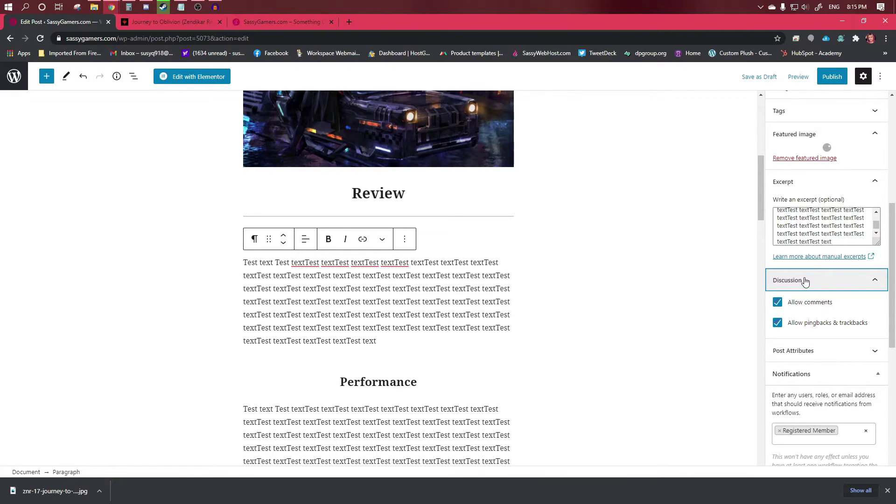
Check the Post Attributes section, and collapse the Discussion, Post Attributes and Notifications sections of the post settings
left_click(805, 281)
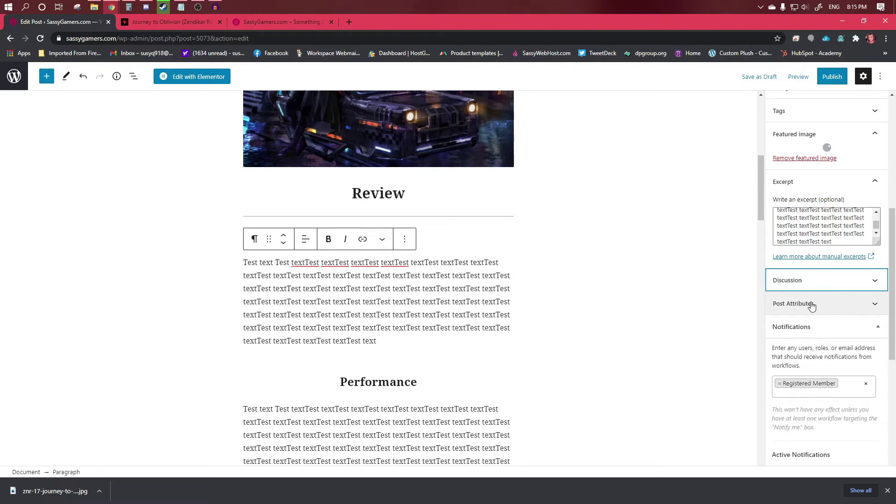
left_click(812, 306)
left_click(834, 306)
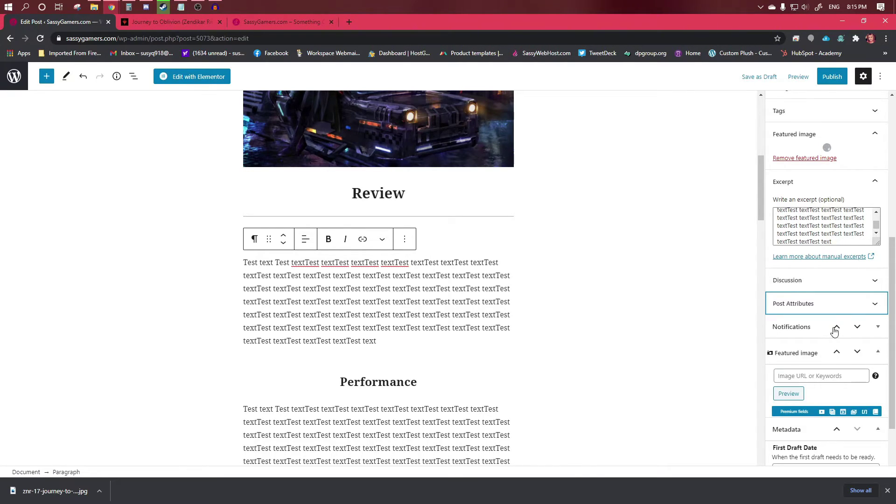
left_click(817, 327)
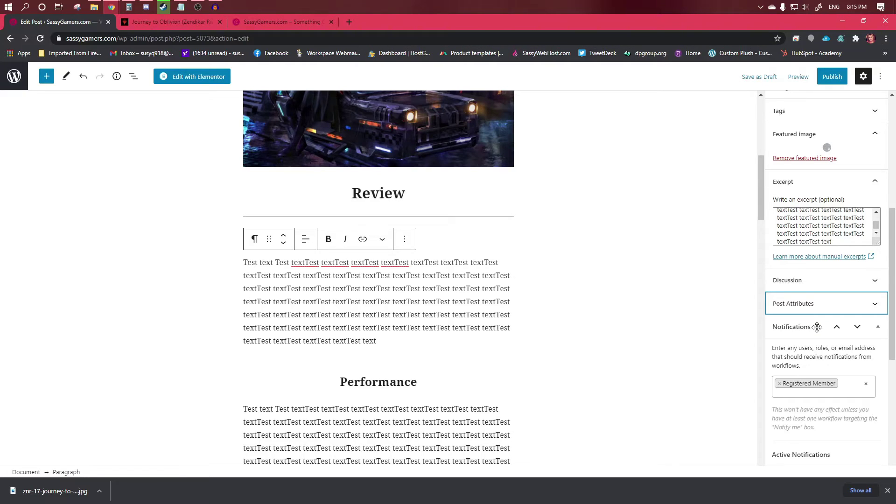
left_click(817, 327)
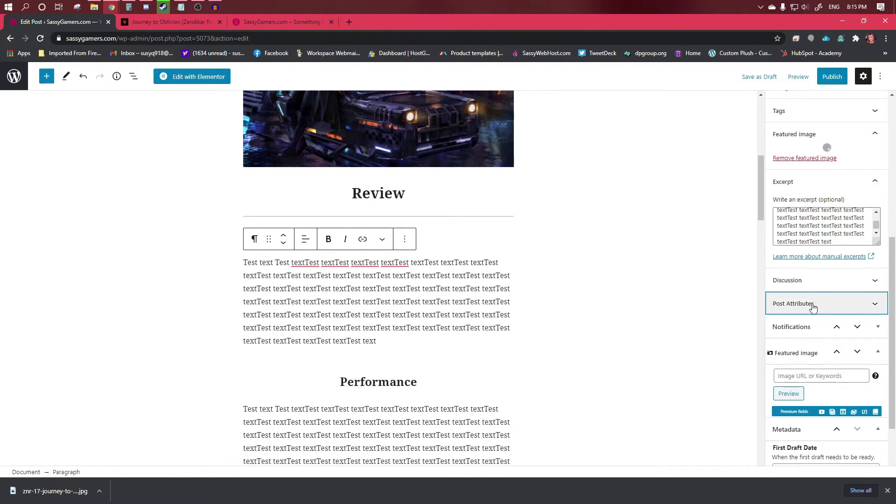
scroll(812, 307, "down", 2)
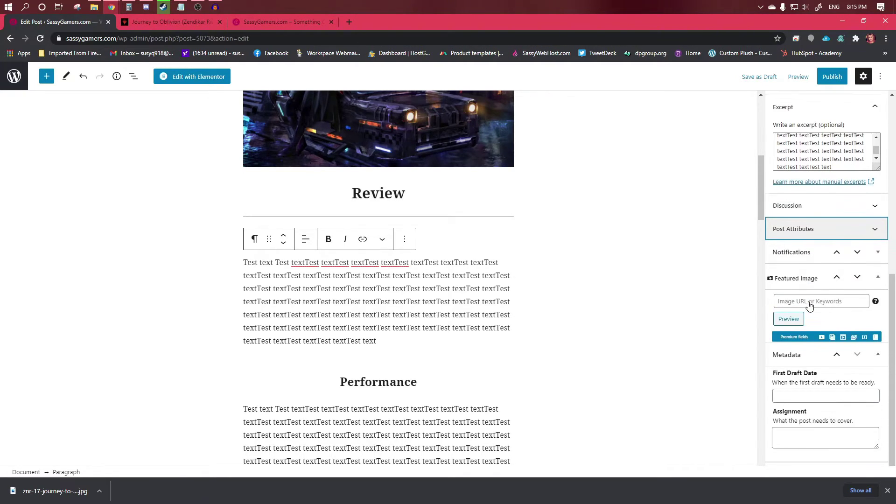
left_click(786, 221)
left_click(784, 221)
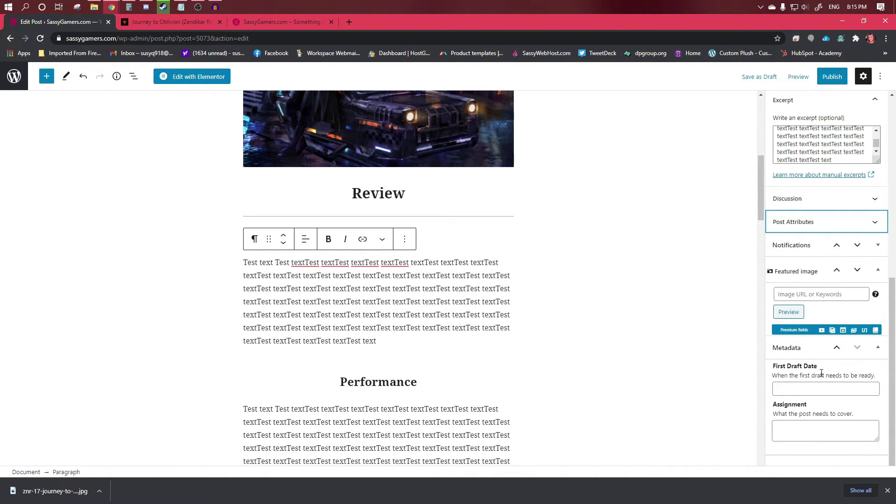
Look over the post settings once more and save the post as a draft
scroll(822, 366, "up", 5)
scroll(823, 368, "up", 2)
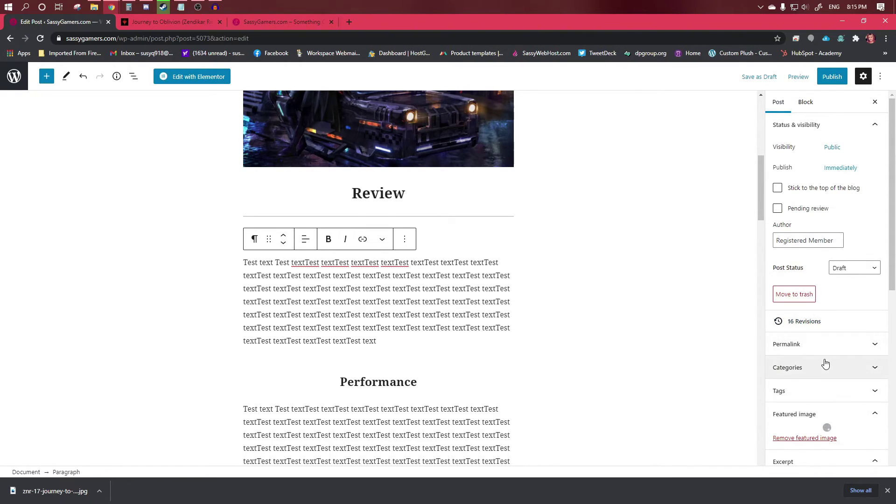
scroll(823, 369, "down", 4)
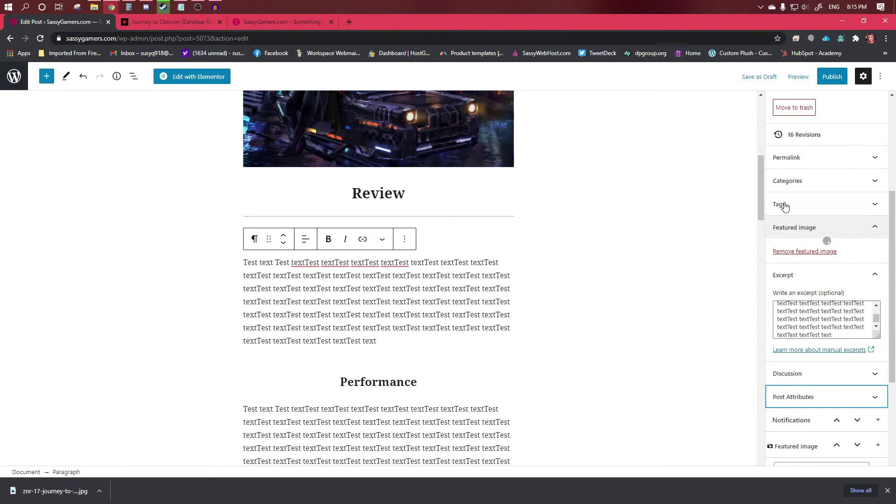
scroll(707, 212, "up", 6)
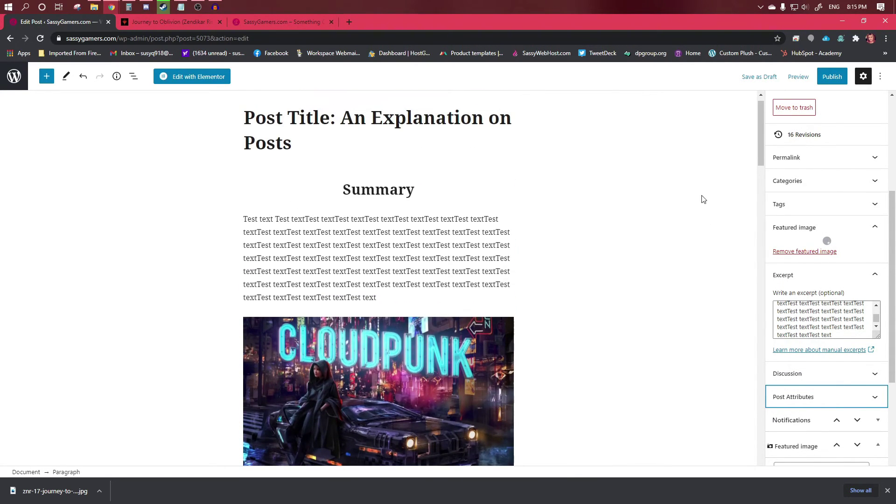
left_click(743, 76)
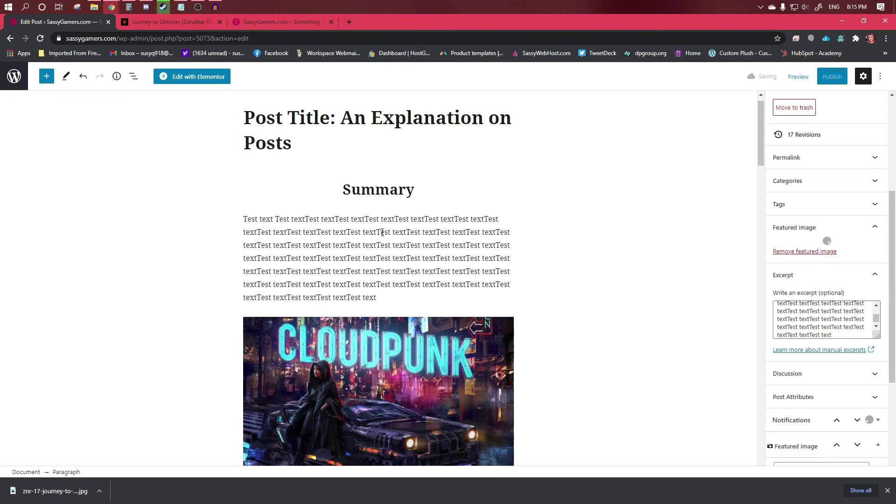
Look through the post's body down to the Post settings with the review rating option
scroll(382, 232, "down", 15)
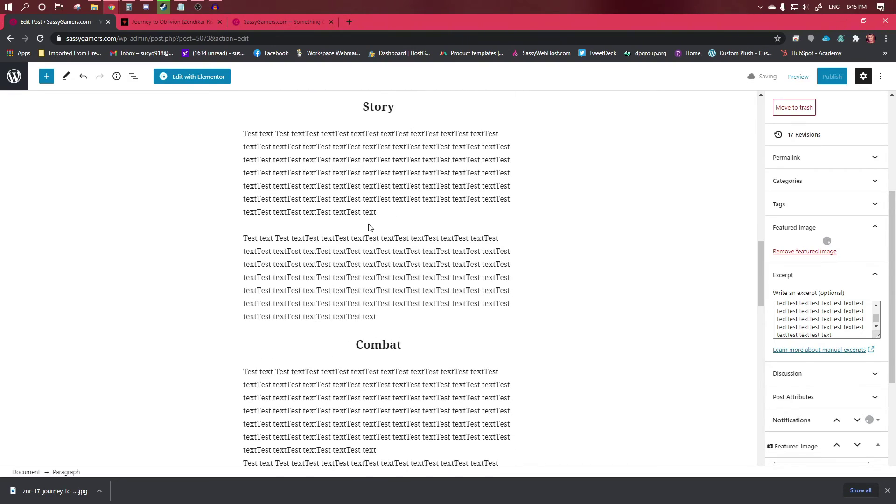
scroll(369, 226, "down", 17)
scroll(369, 224, "up", 9)
scroll(369, 224, "up", 6)
scroll(369, 224, "down", 15)
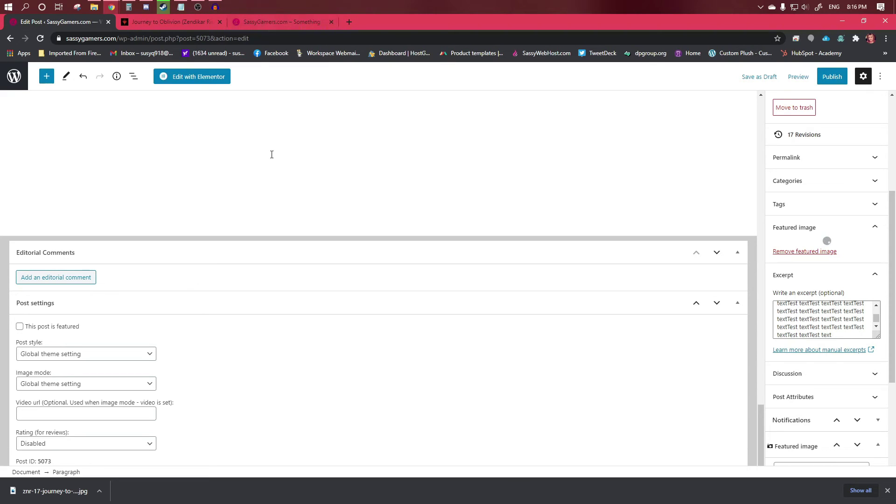
Open the Raji: An Ancient Epic review on the site and examine its Overall rating box with The Good and The Bad
left_click(271, 22)
scroll(408, 248, "down", 1)
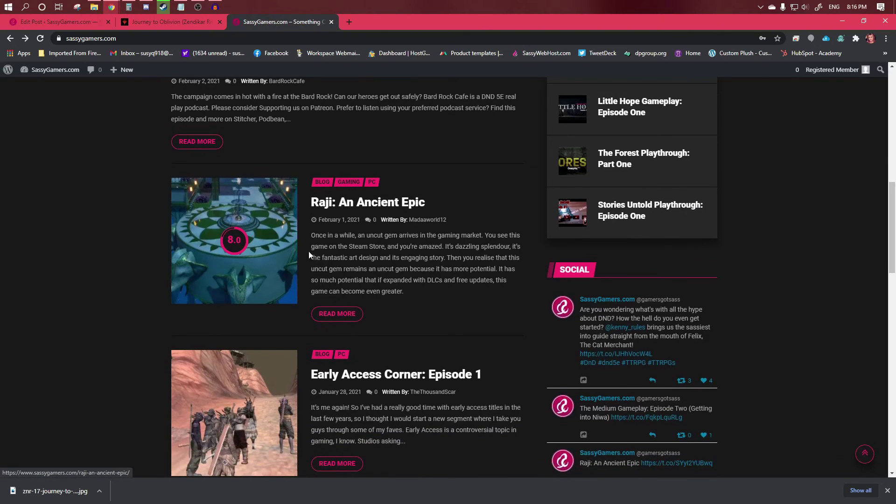
scroll(443, 269, "down", 1)
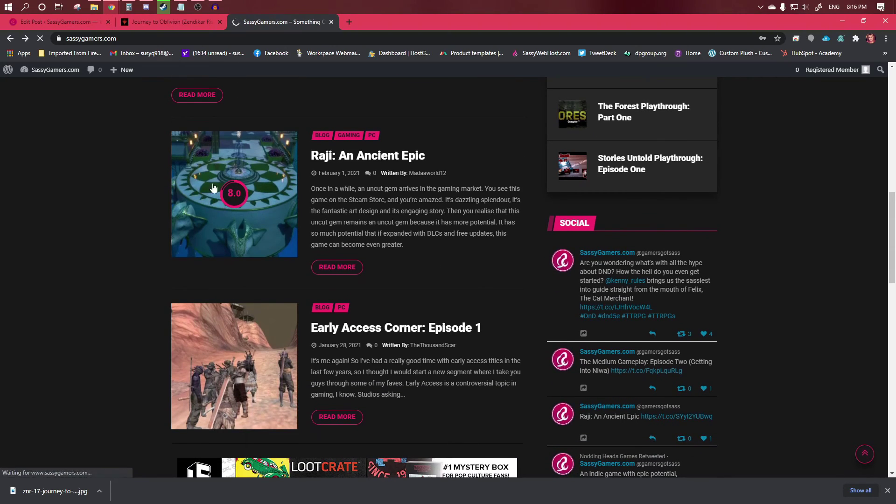
left_click(270, 227)
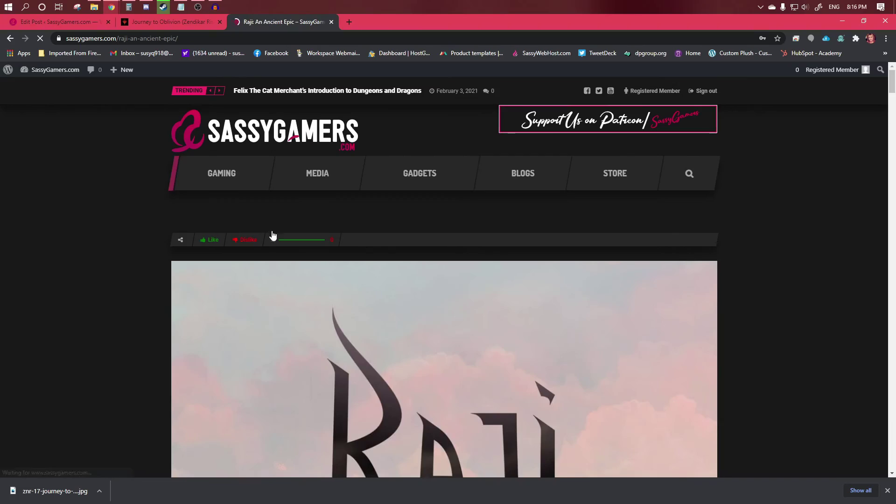
scroll(358, 287, "down", 10)
scroll(357, 287, "down", 20)
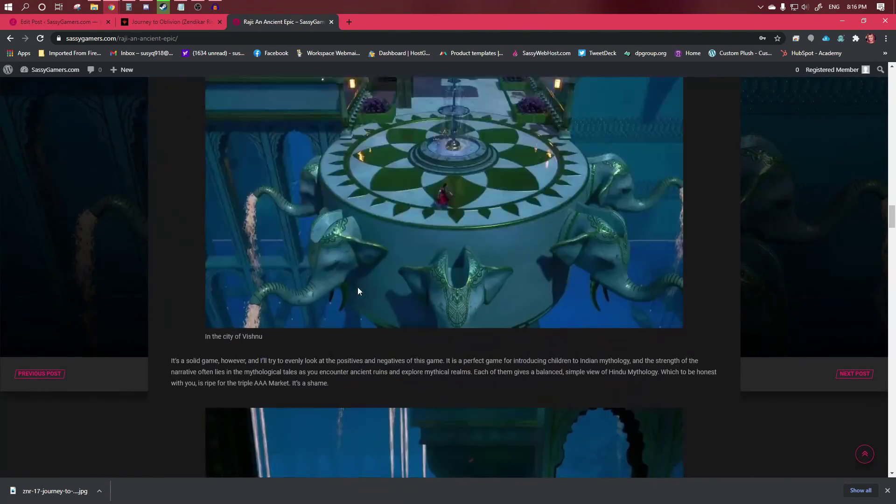
scroll(357, 291, "down", 20)
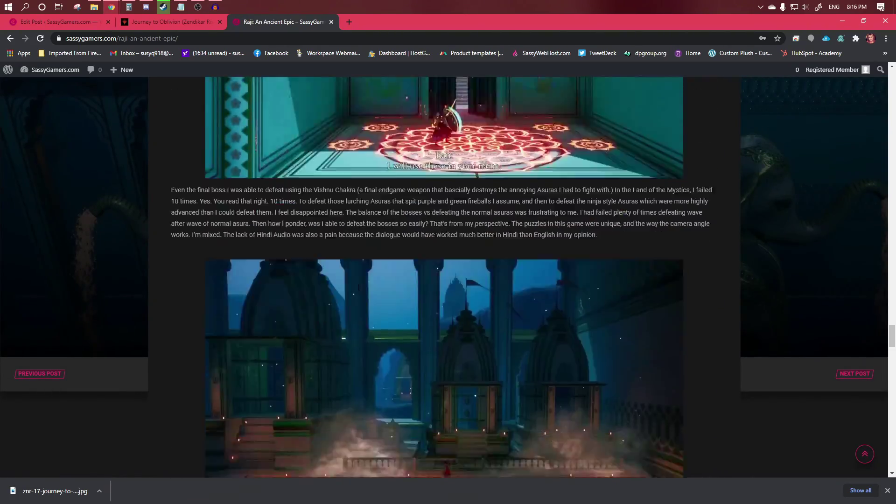
scroll(357, 287, "down", 6)
scroll(358, 287, "up", 4)
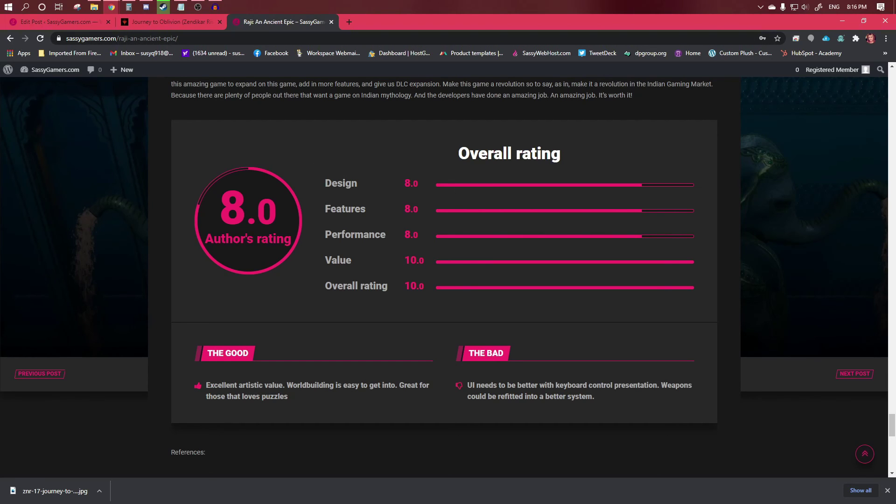
Return to the post editor and go back to the beginning of the draft post
left_click(34, 25)
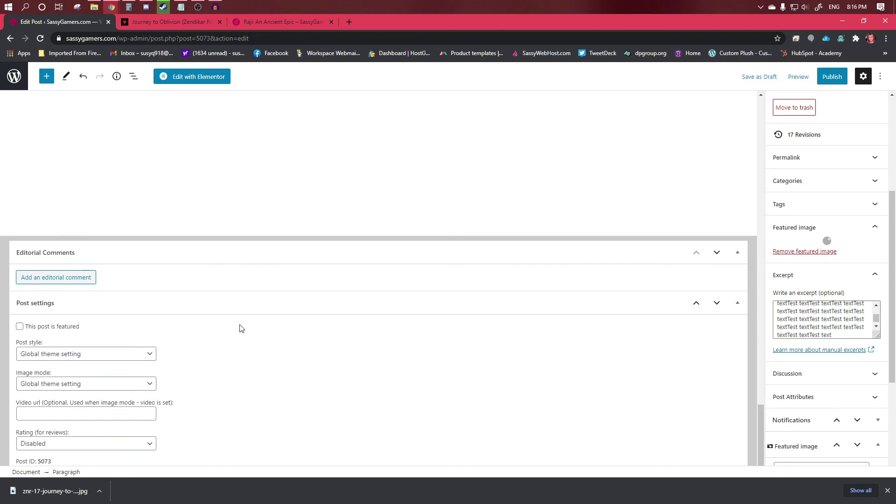
scroll(343, 314, "up", 5)
scroll(342, 314, "up", 15)
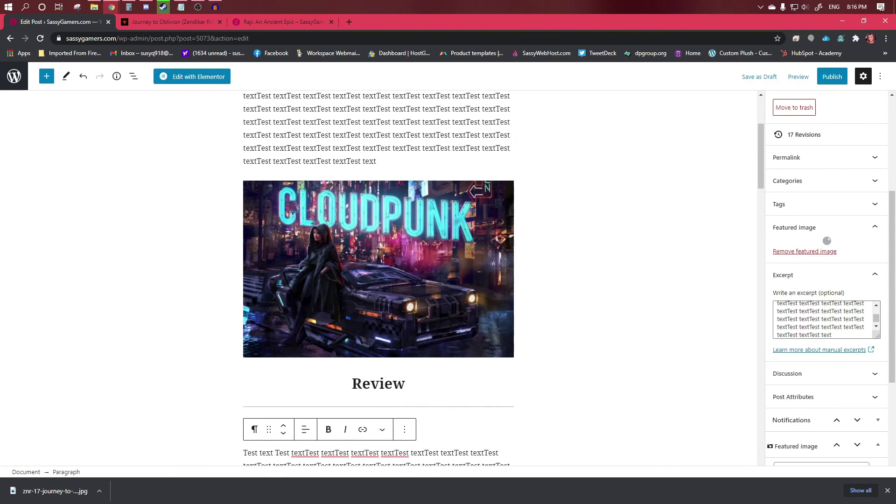
scroll(355, 292, "up", 4)
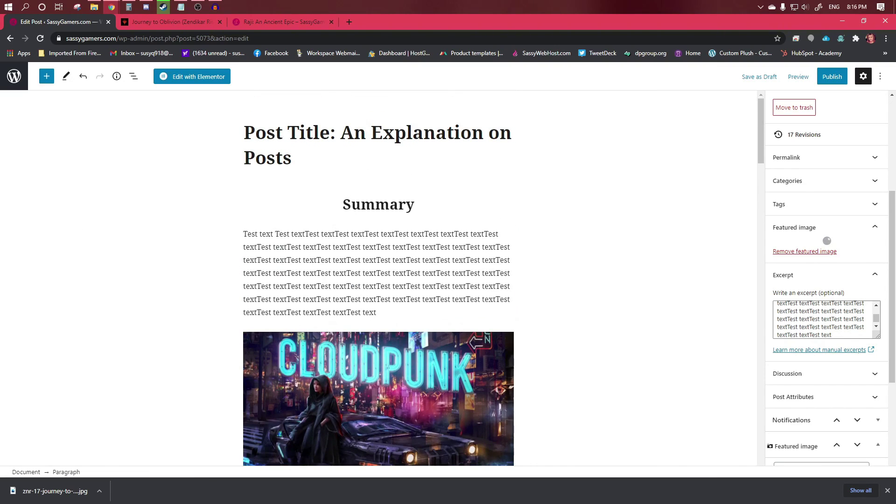